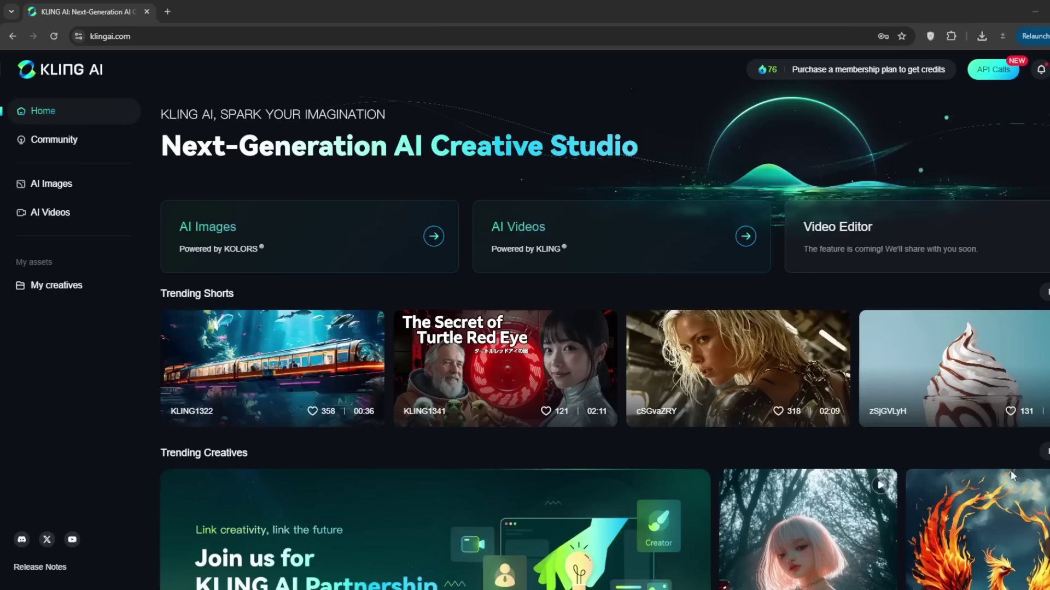
Scroll down the TensorArt homepage to browse the featured AI tools and models
scroll(440, 317, "down", 8)
scroll(437, 314, "down", 10)
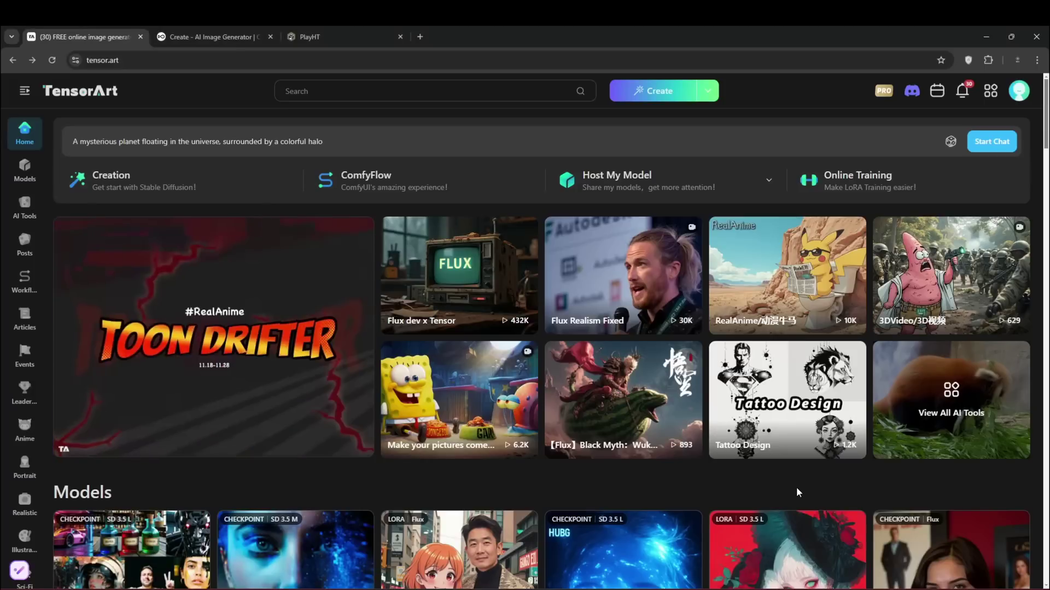
Scroll through the homepage, then go to the AI Tools gallery from the left sidebar
left_click(156, 57)
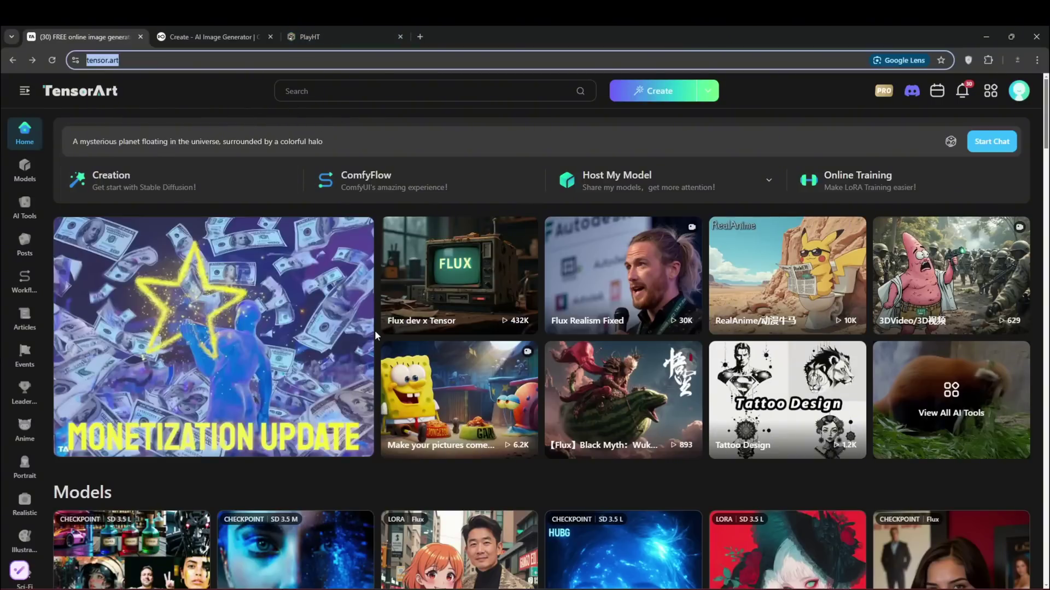
scroll(375, 332, "down", 5)
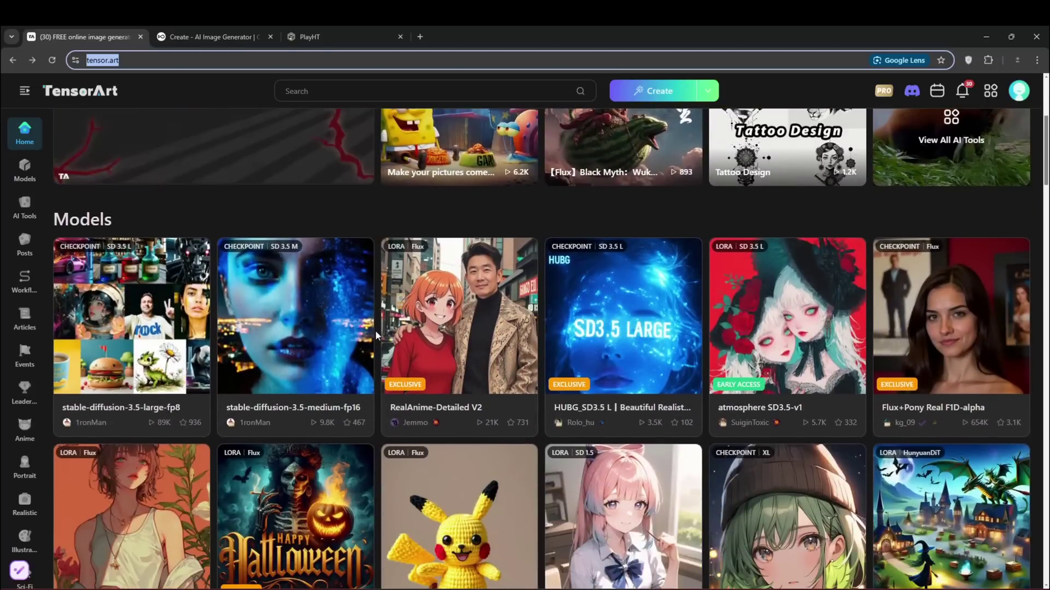
scroll(375, 335, "down", 7)
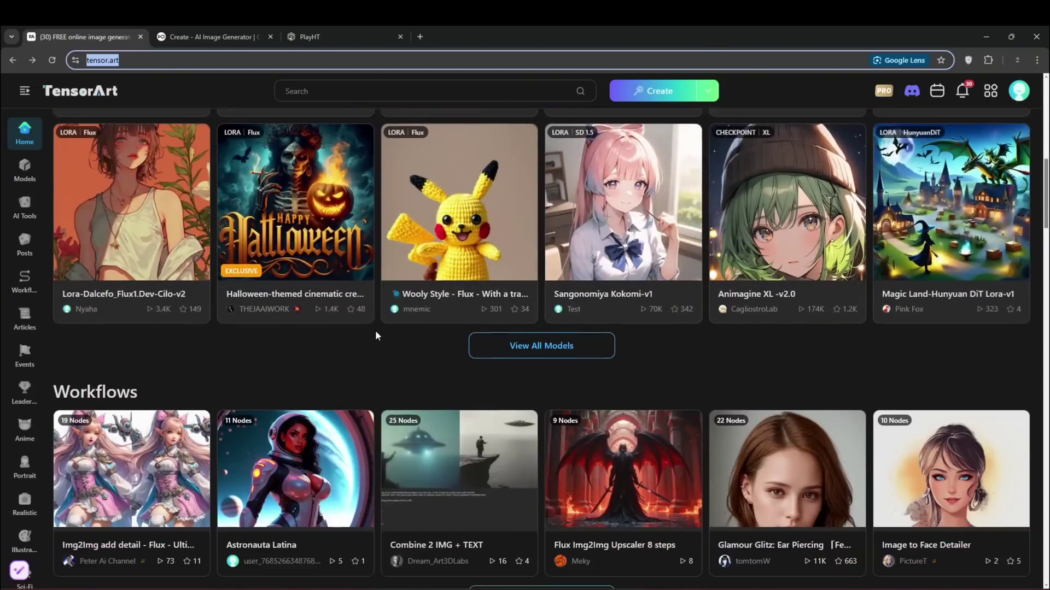
scroll(375, 334, "down", 8)
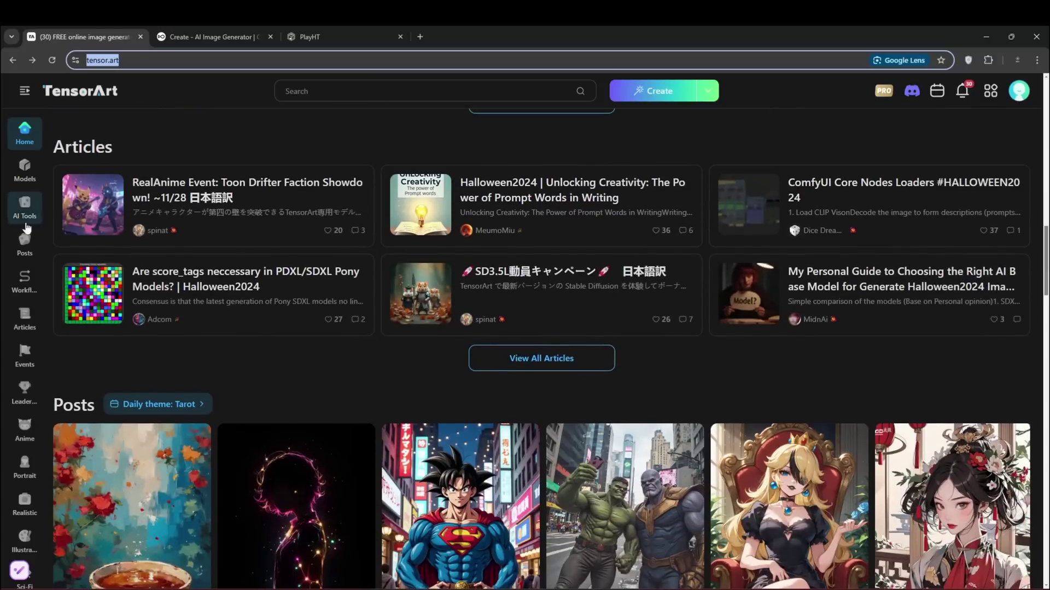
left_click(24, 206)
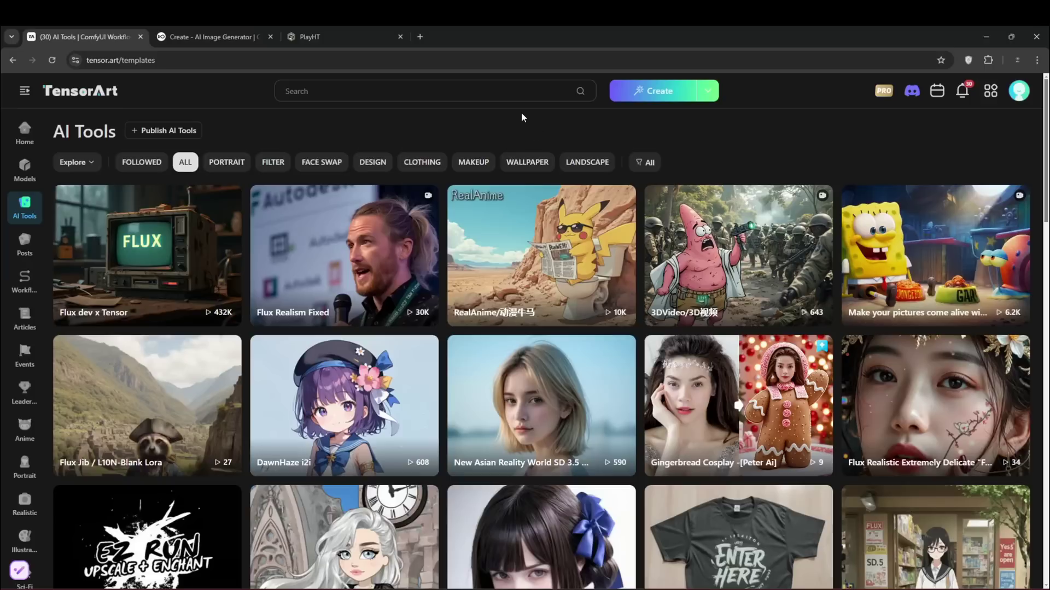
Launch the CogVideo-5B 'Make your pictures come alive' tool from its SpongeBob card
mouse_move(941, 252)
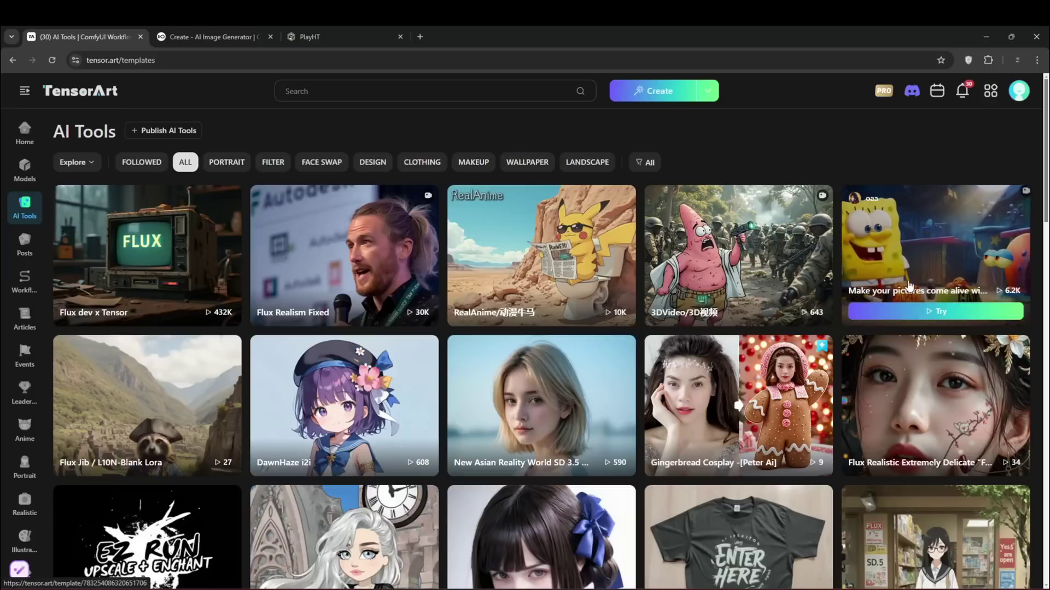
left_click(931, 315)
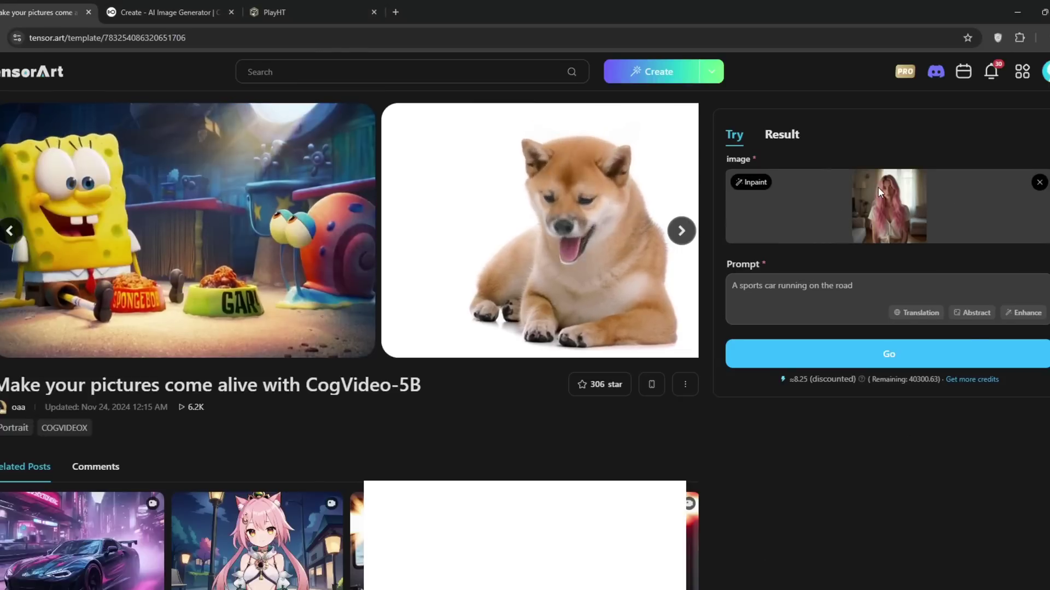
left_click(750, 182)
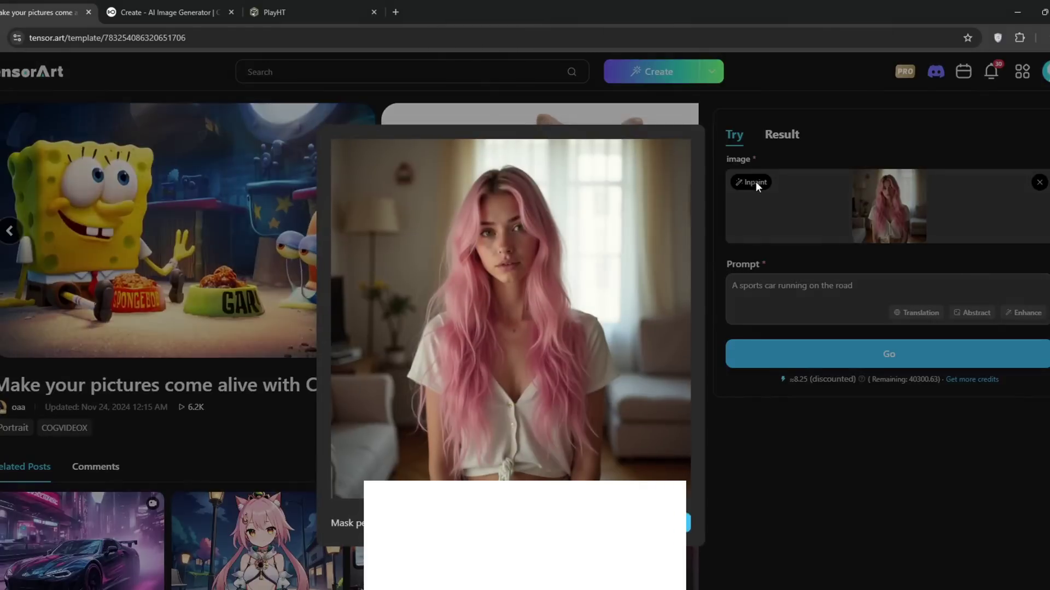
left_click_drag(526, 412, 526, 390)
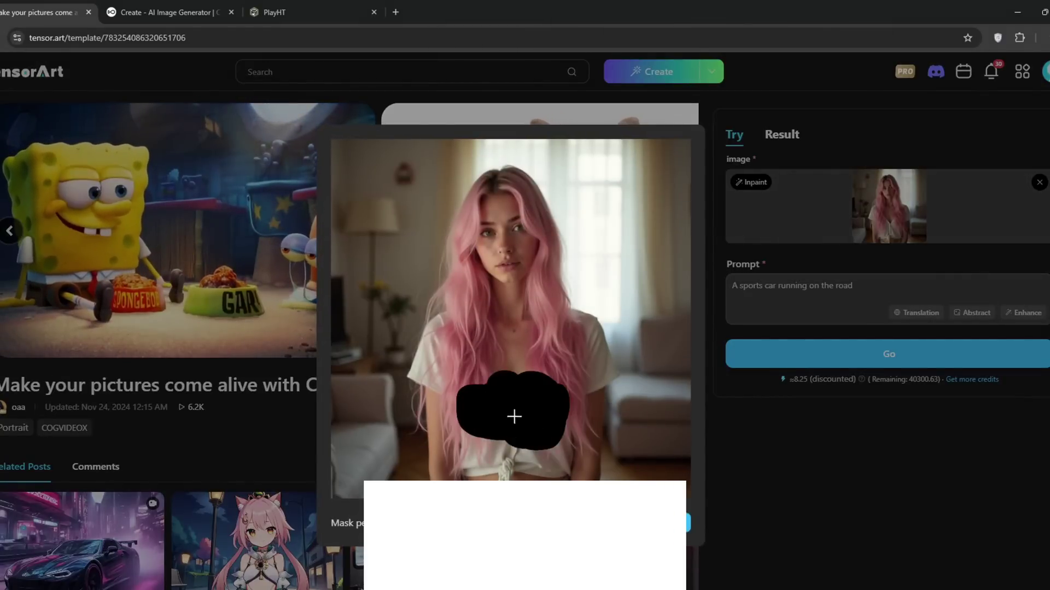
key("ctrl+z")
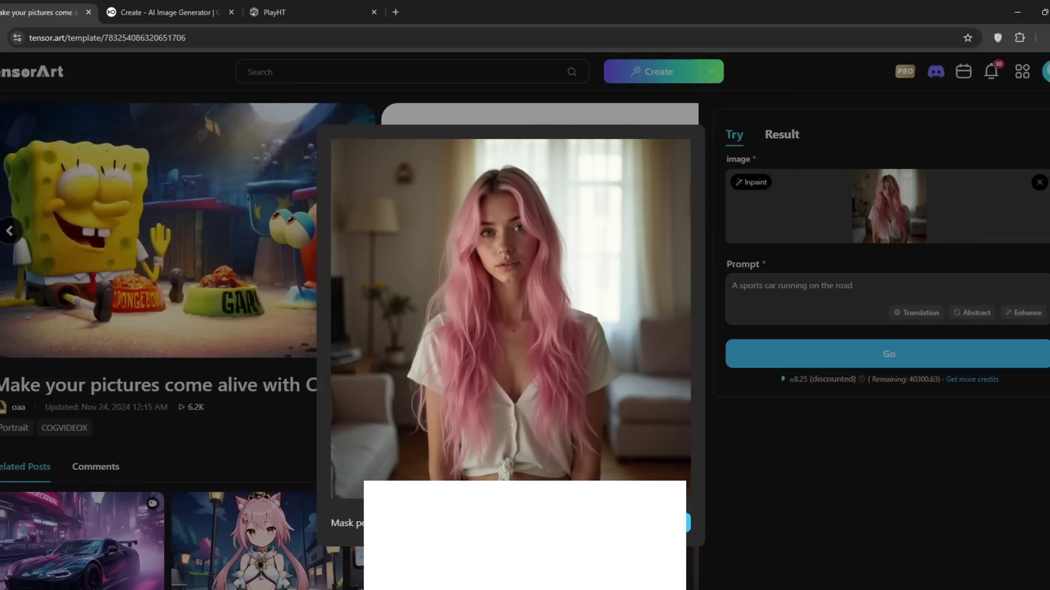
left_click(878, 524)
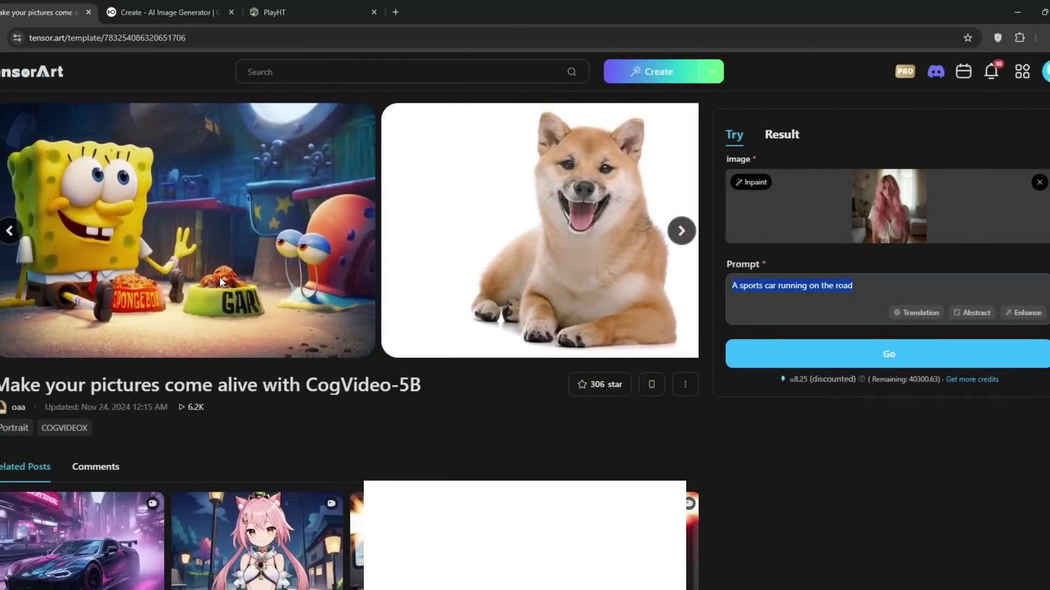
Enter the prompt 'slight body movemt. She looks towards the left and then toright' and generate the video
type("sligh")
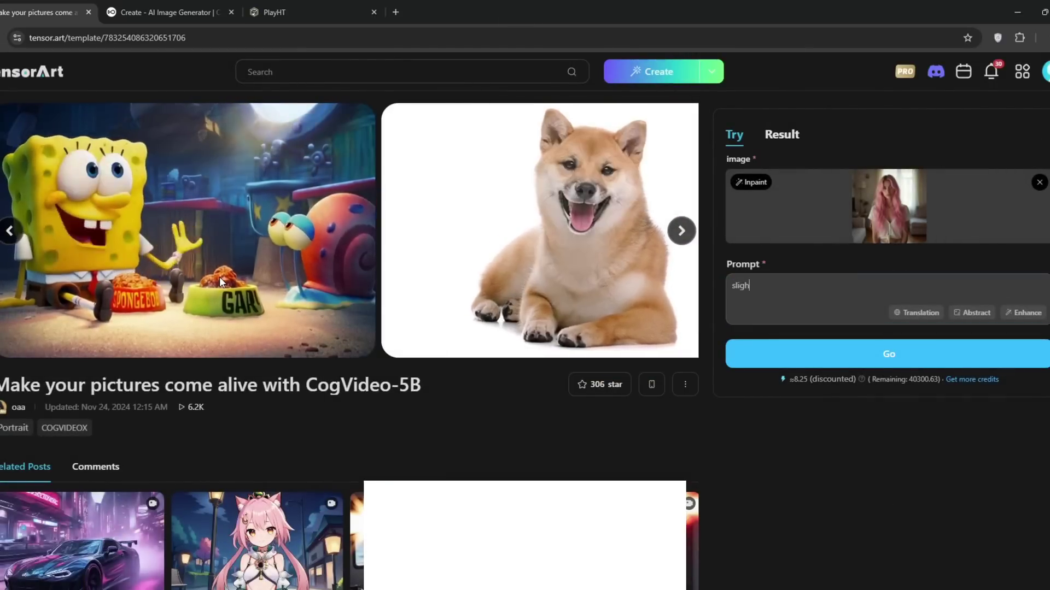
type("t body movem")
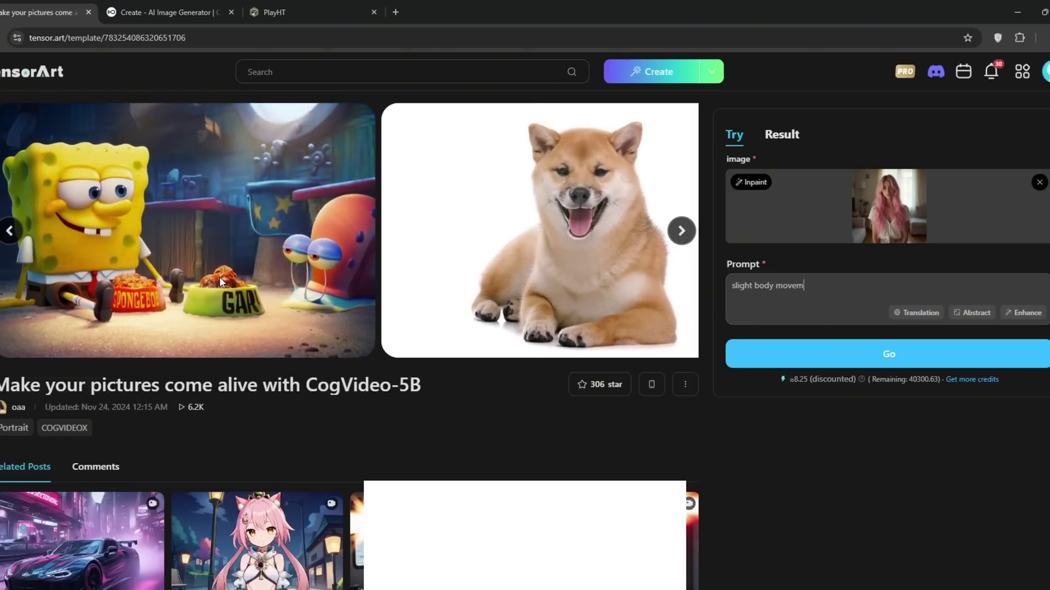
type("t. Sh")
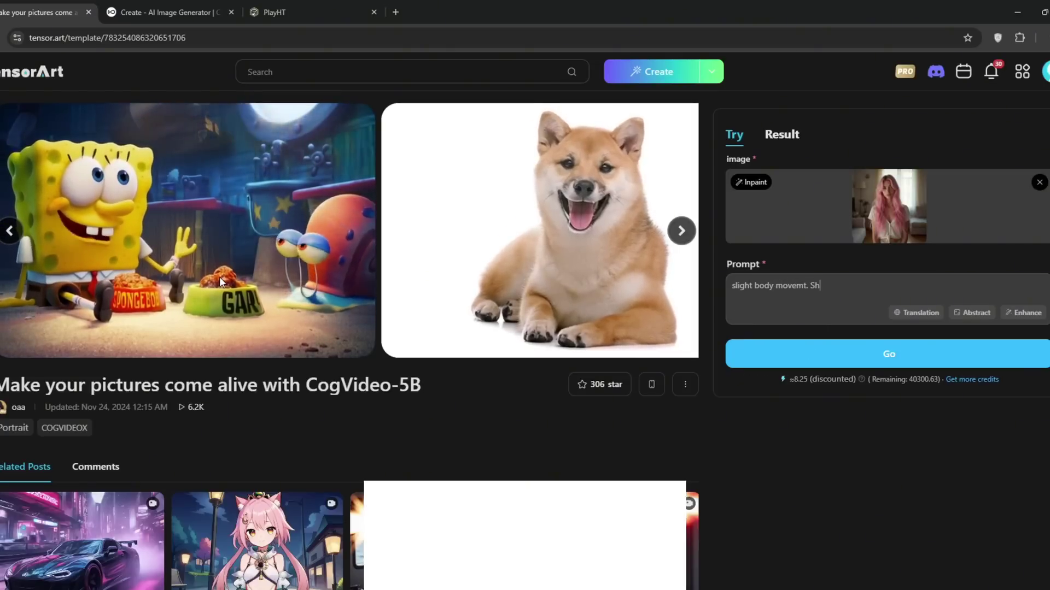
type("e looks towards the left and ")
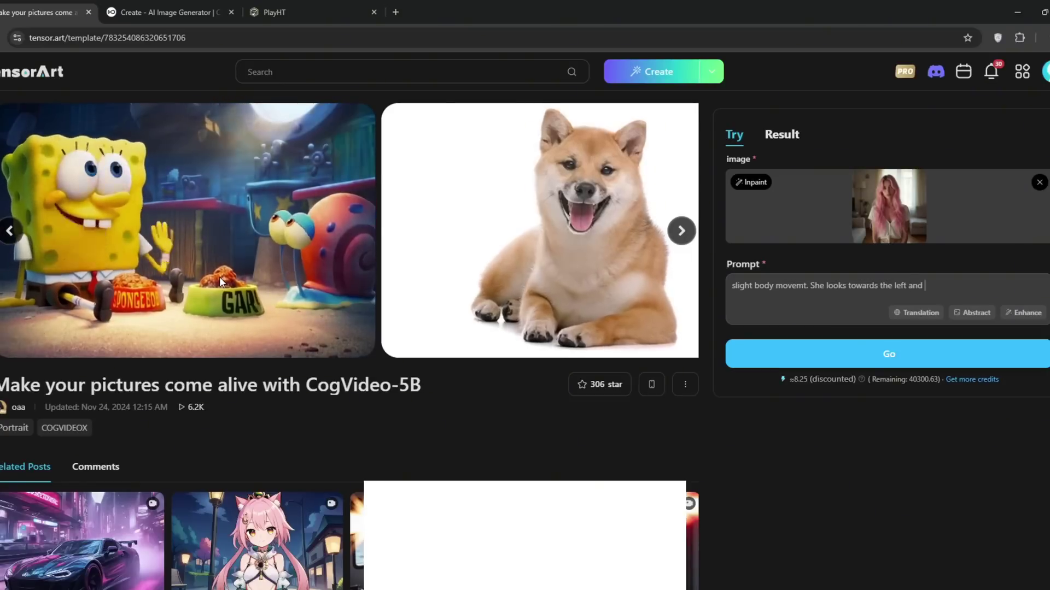
type("then toright")
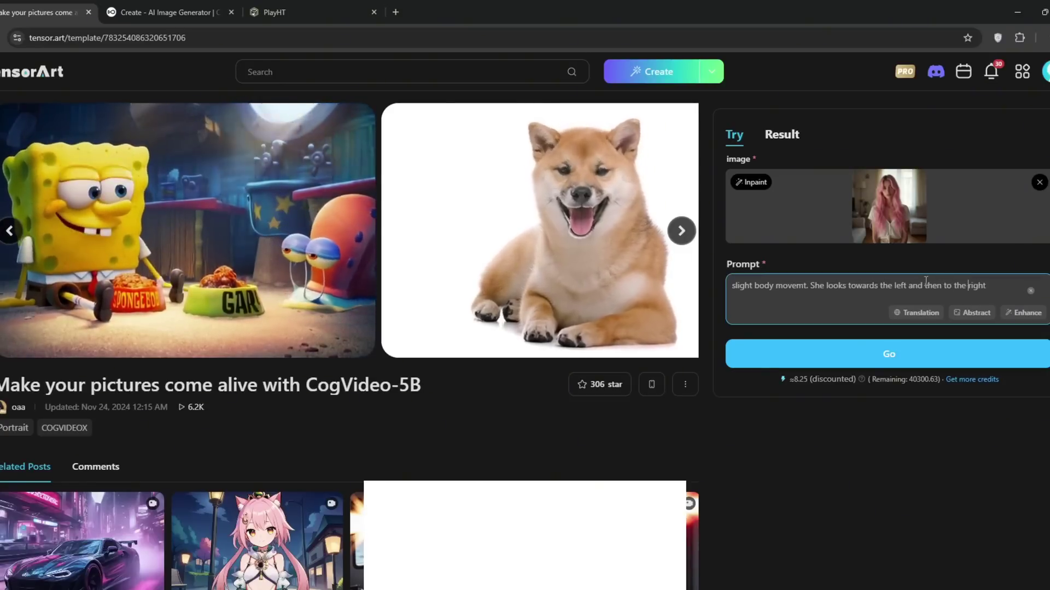
left_click(845, 399)
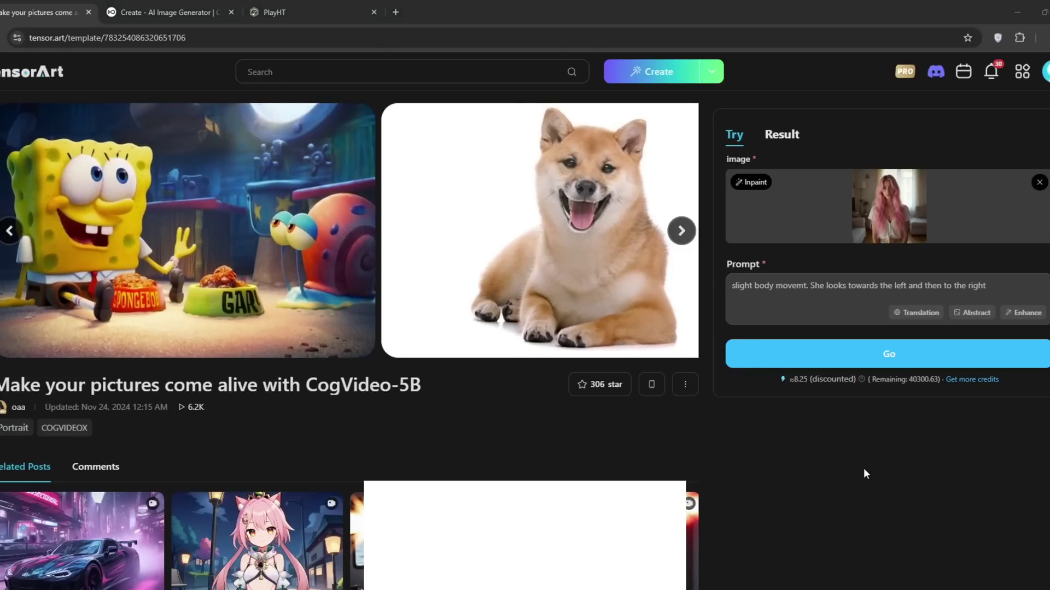
left_click(908, 356)
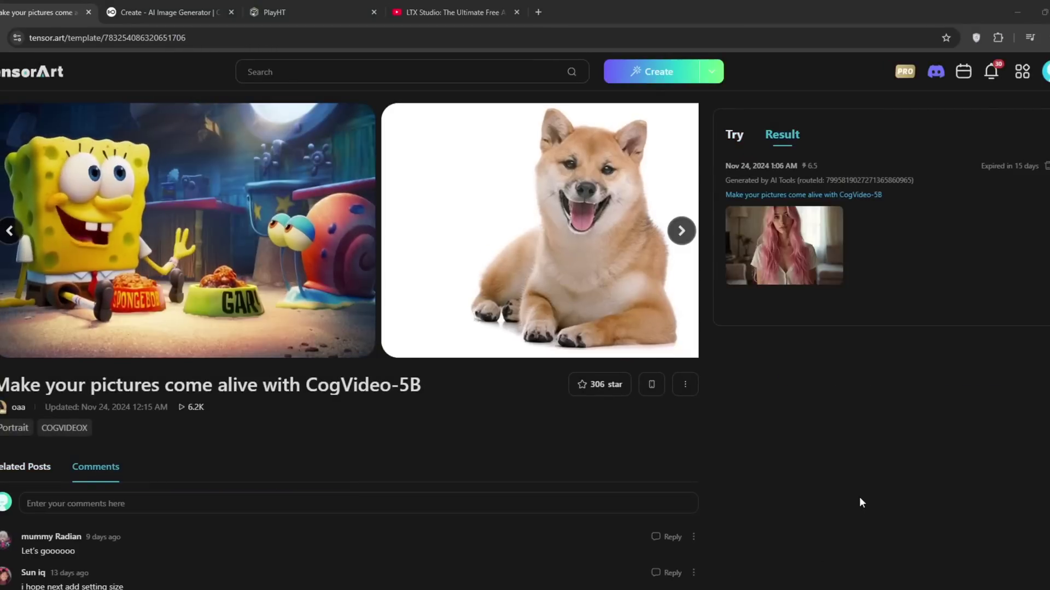
Open the pink-haired woman result, download the clip, and close the preview
left_click(794, 239)
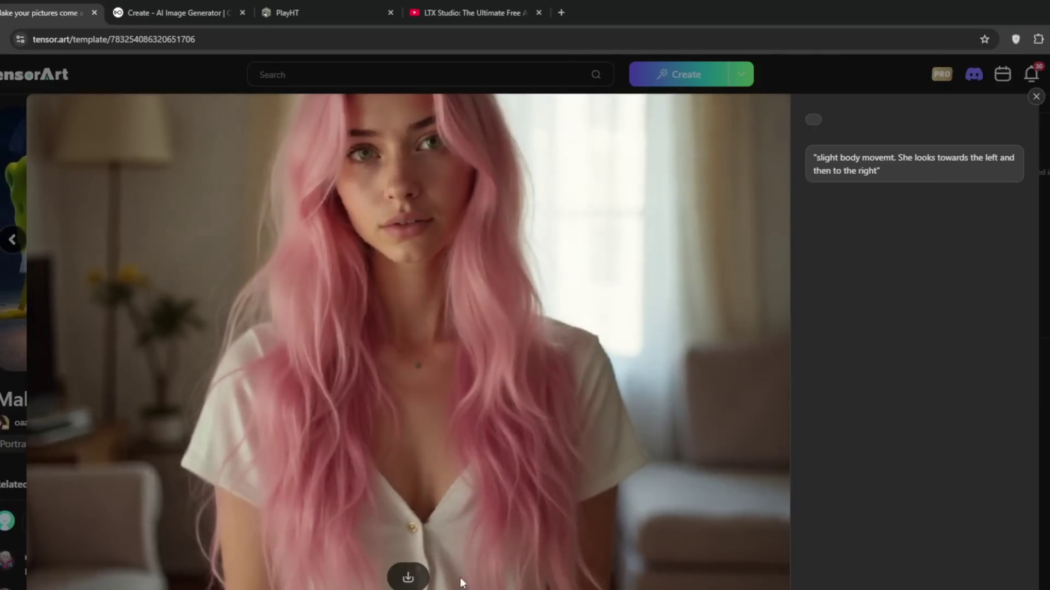
left_click(410, 579)
left_click(1036, 96)
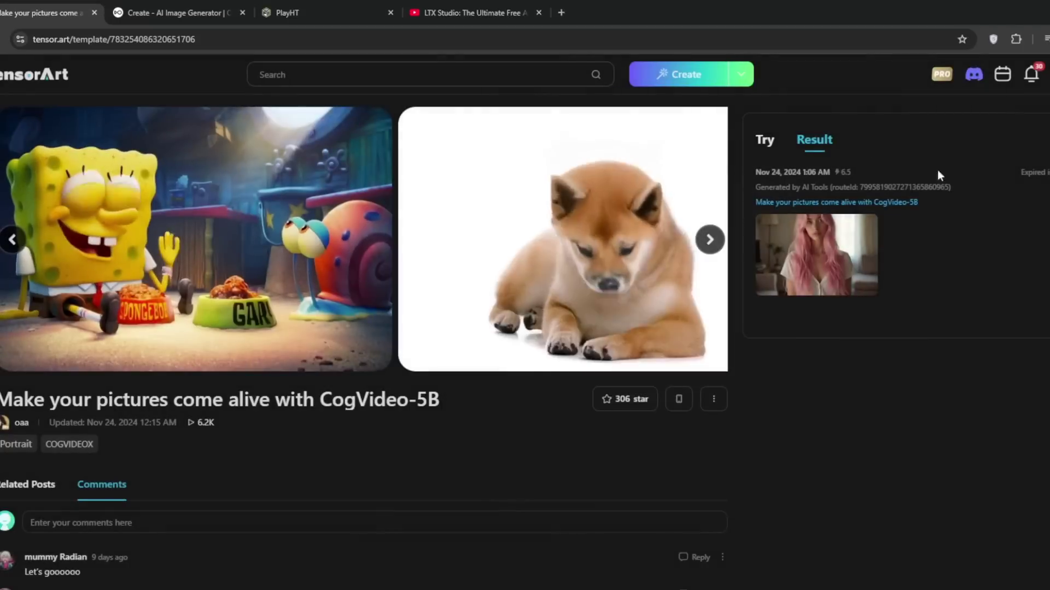
Replace the prompt with 'woman with pink hair, turns her head to the left. Then she turns her head to the righ' and generate
left_click(765, 141)
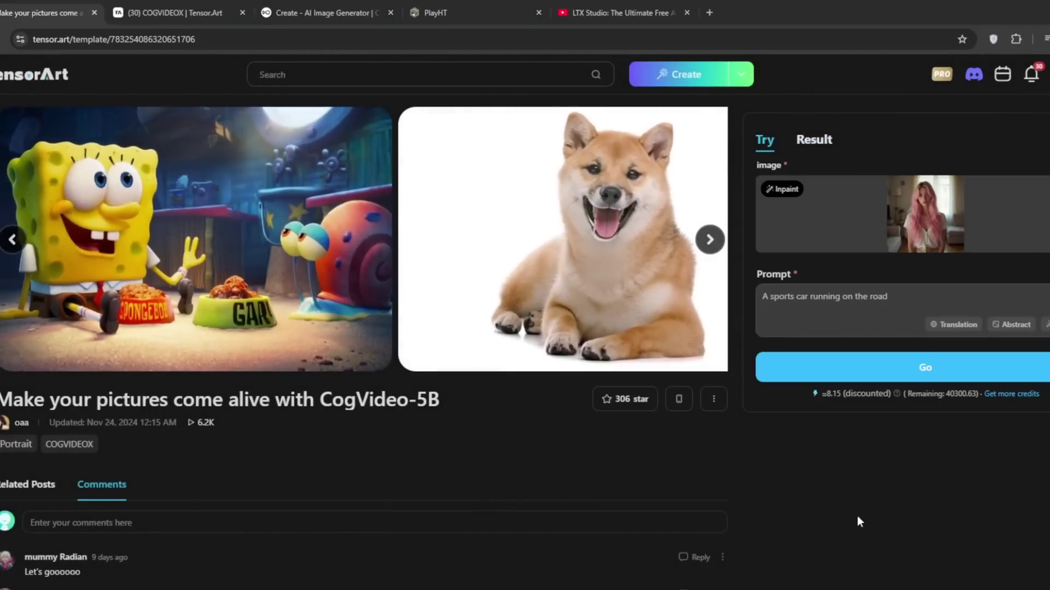
left_click(858, 309)
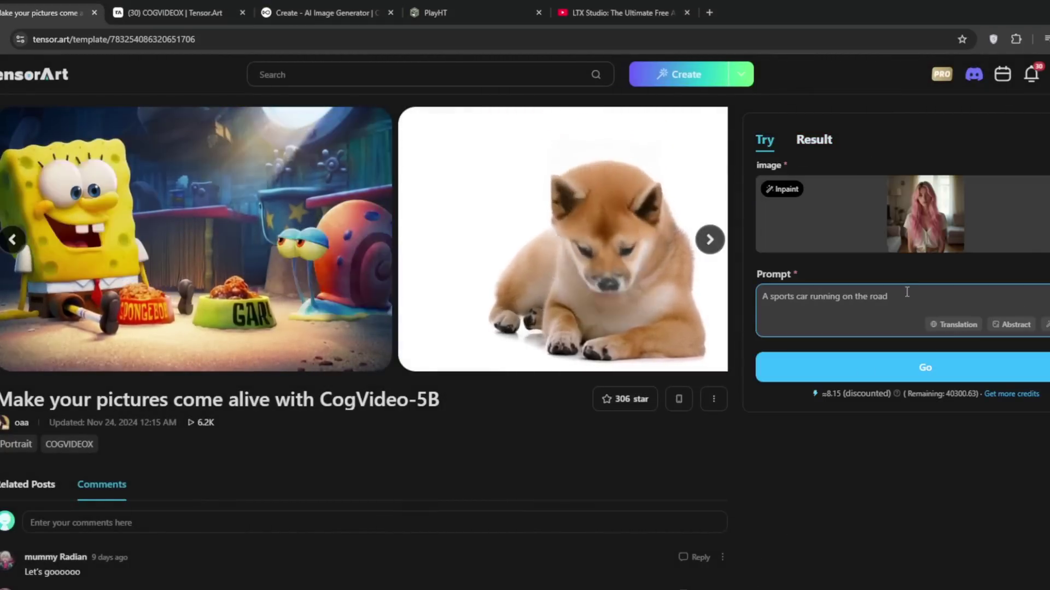
key("ctrl+a")
key("BackSpace")
type("woman wi")
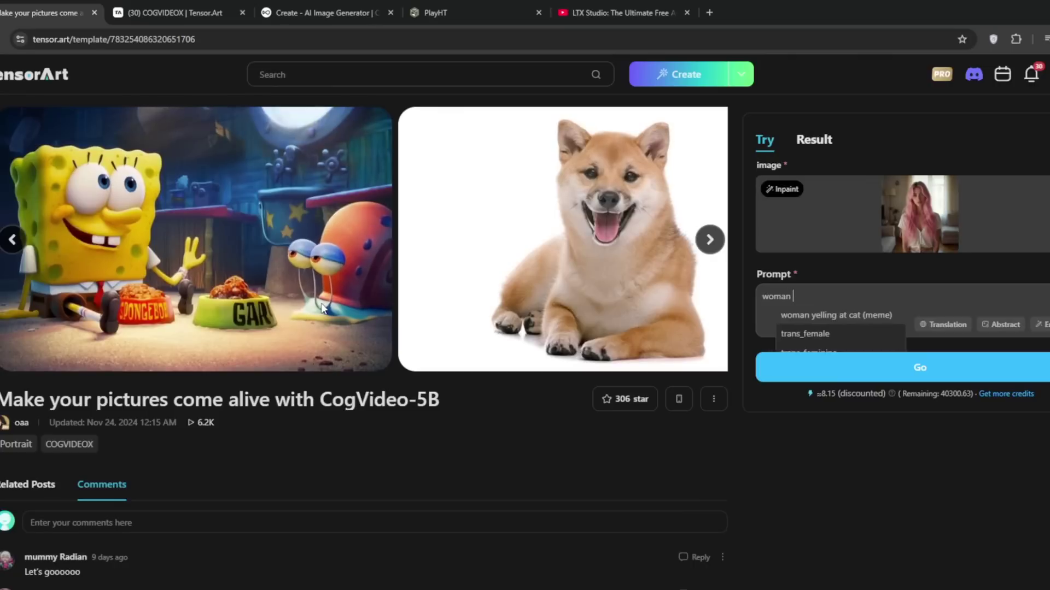
type("th pink hair")
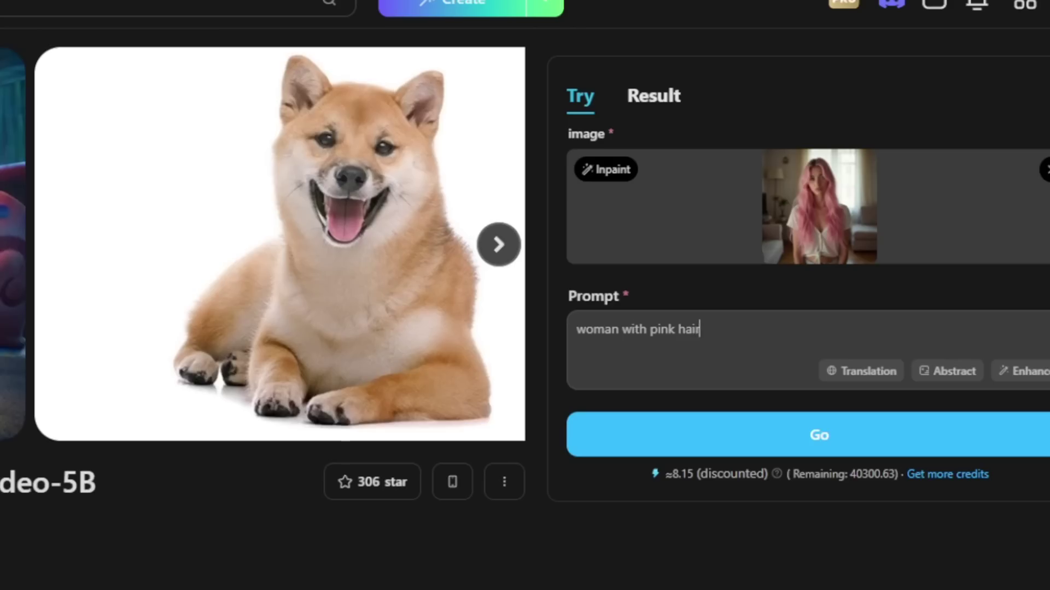
type(", turns her head to the left. The")
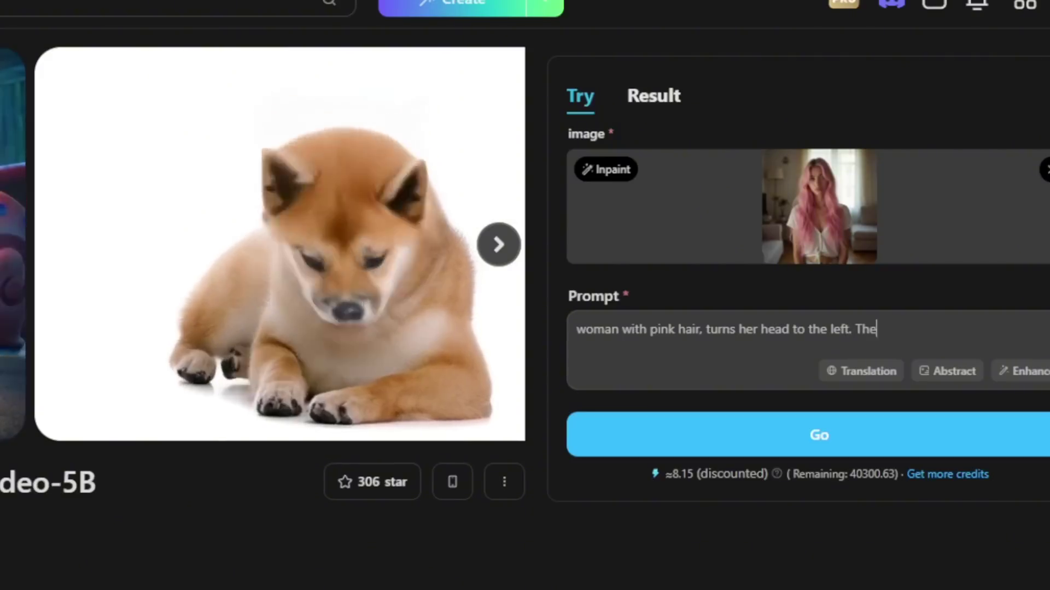
type("n she turns her head to th")
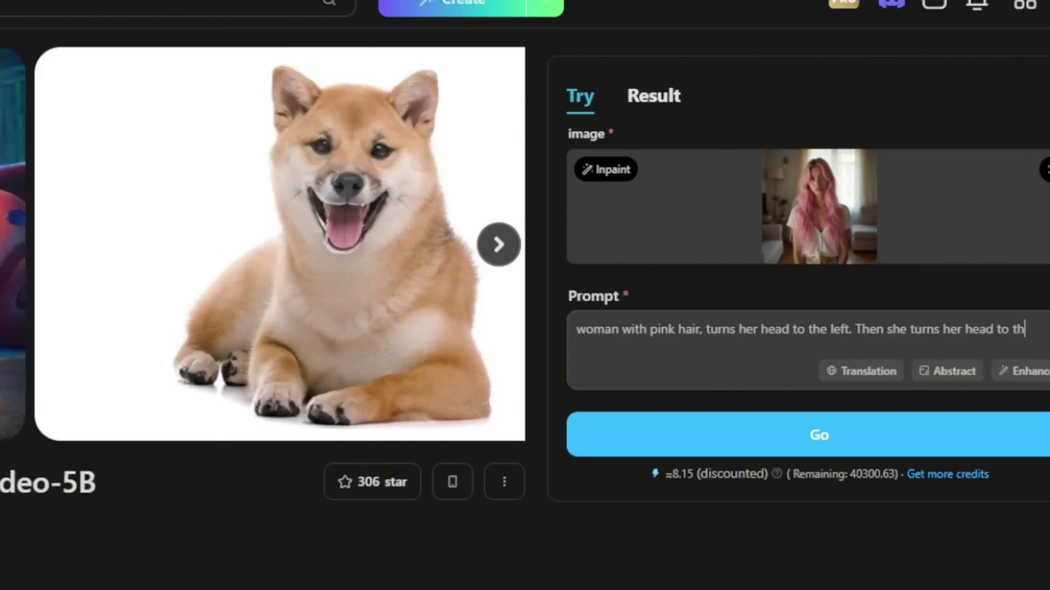
type("e right.")
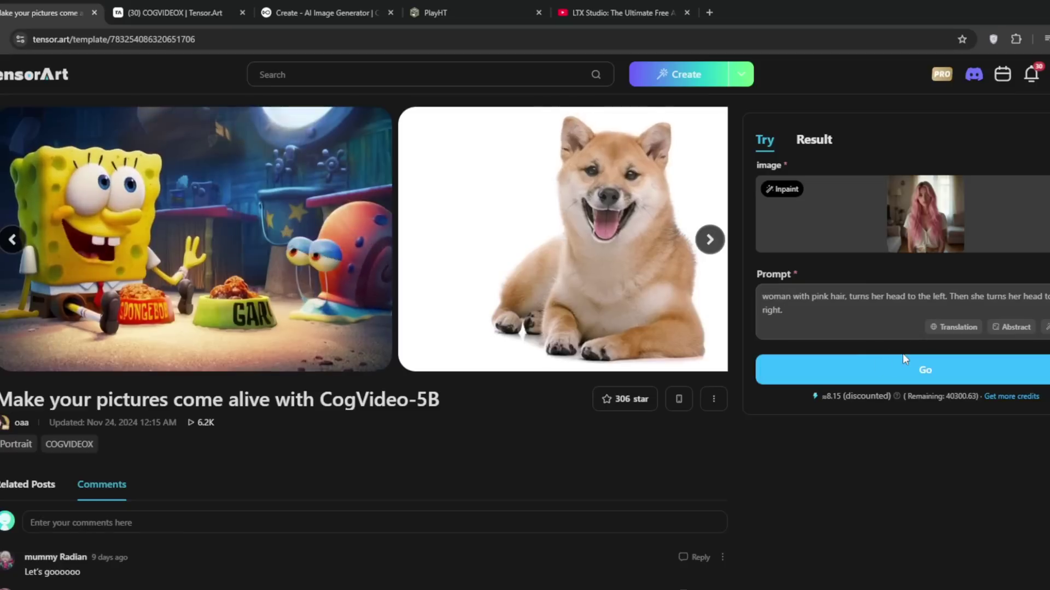
left_click(819, 438)
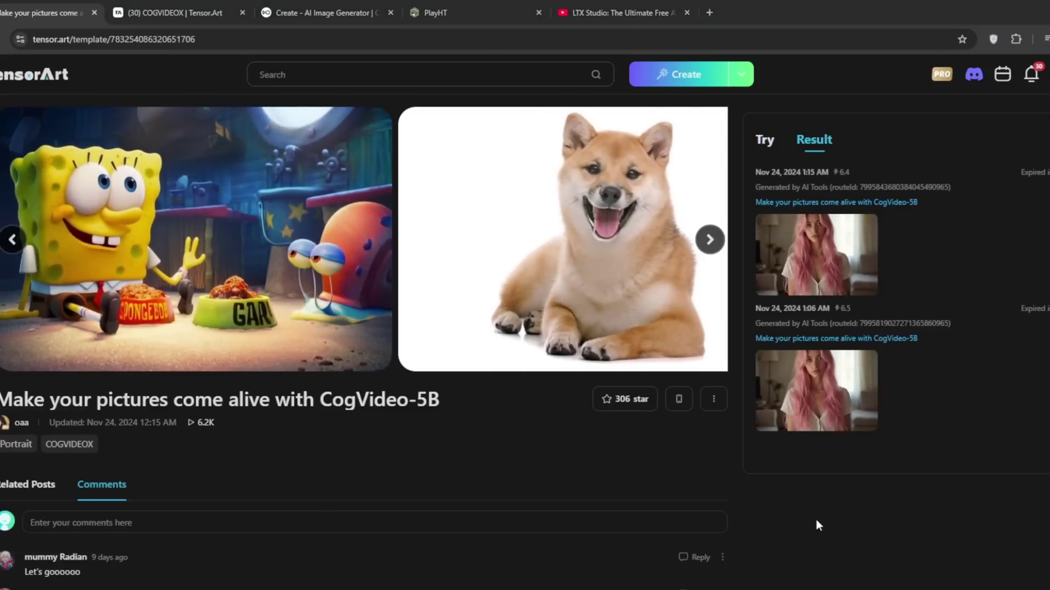
Watch the pink-haired head-turn clip, then return to the CogVideo-5B generation form
left_click(819, 236)
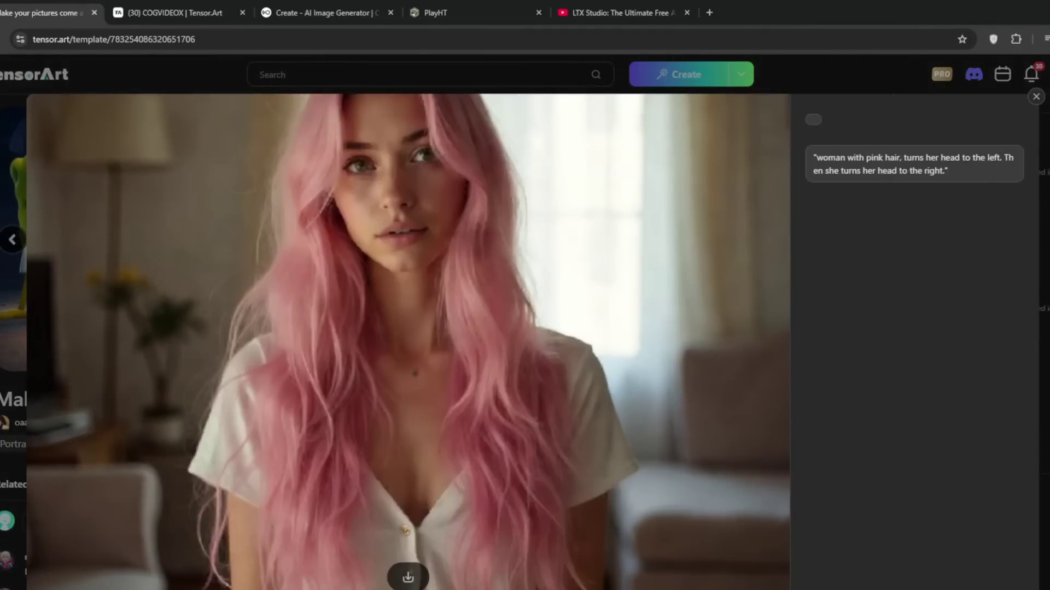
key("Escape")
left_click(766, 141)
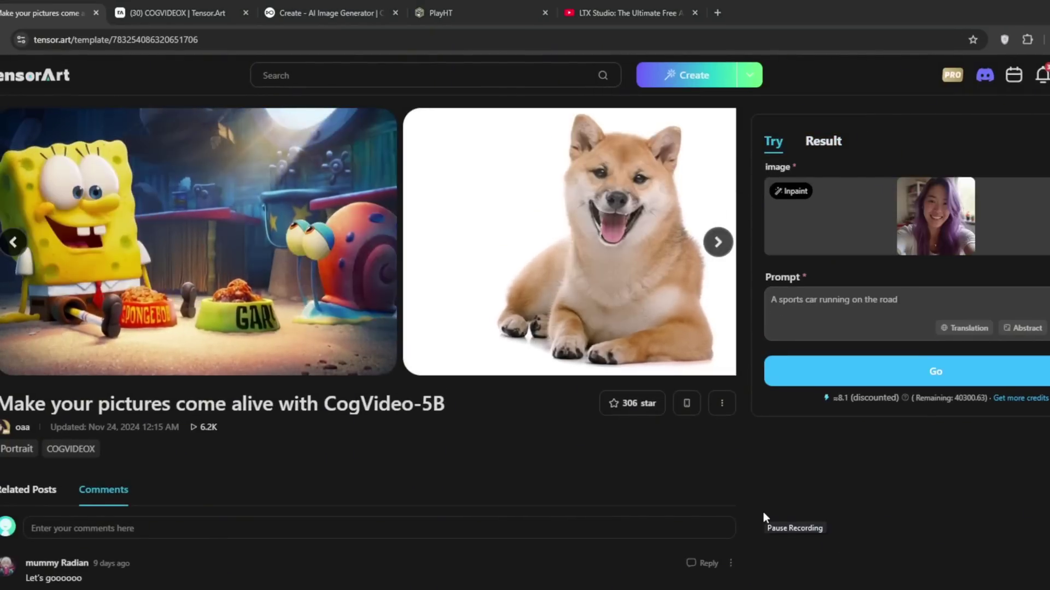
Replace the prompt with 'Woman takes a selife. She moves the camera around her room.' and generate
left_click(930, 294)
key("ctrl+a")
key("BackSpace")
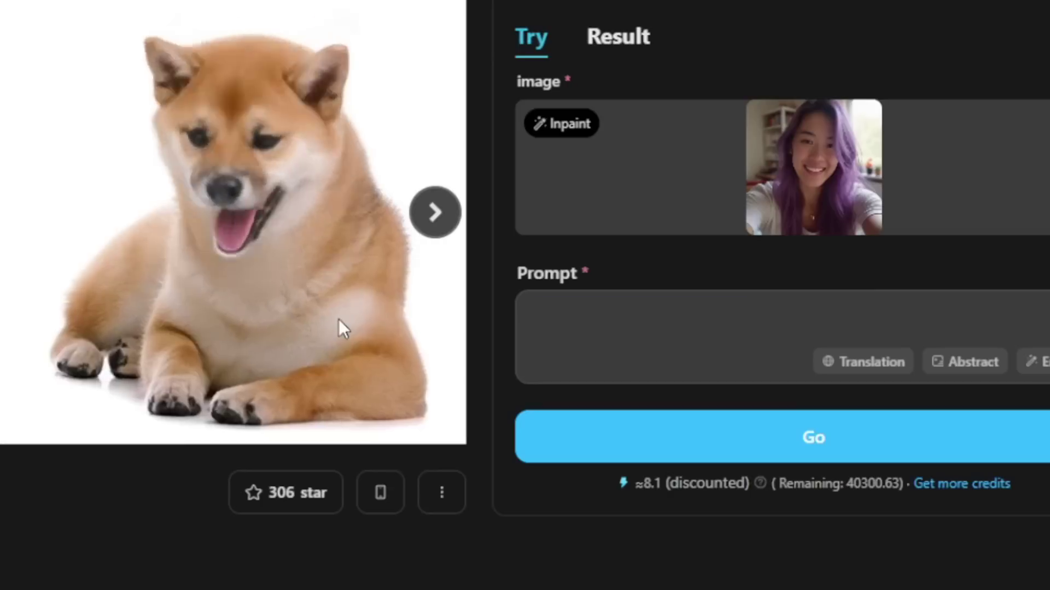
type("Woman takes a selife. SD")
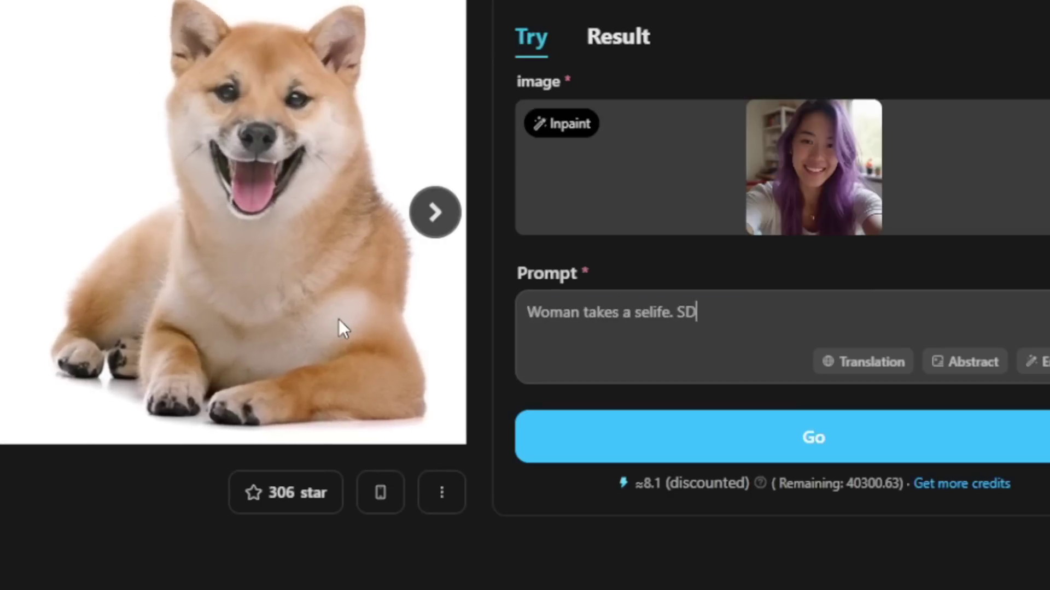
key("BackSpace")
type("he moves the camera around her room.")
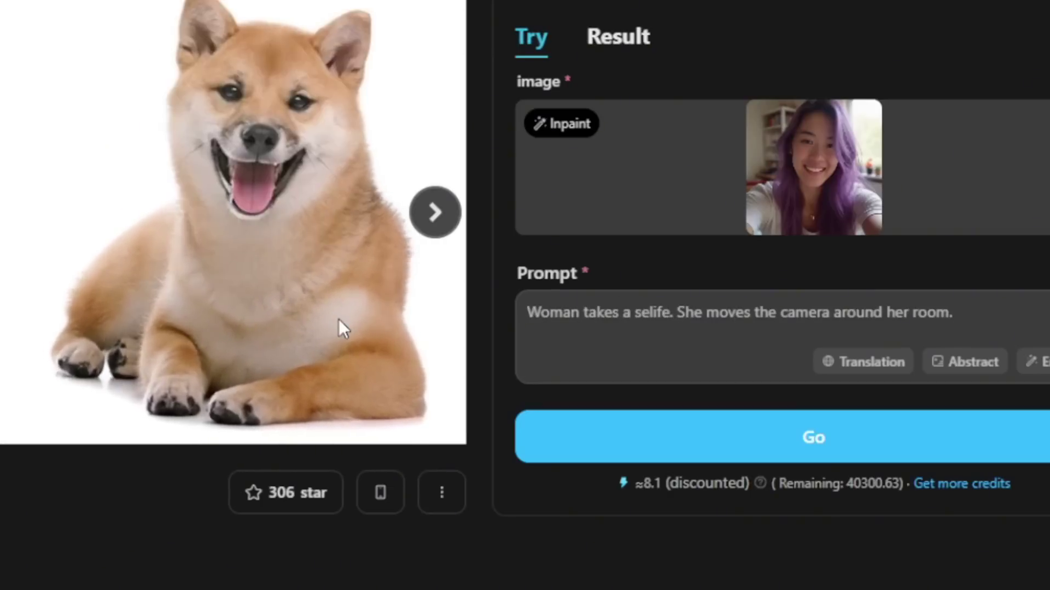
type(" S")
key("BackSpace")
key("BackSpace")
left_click(820, 452)
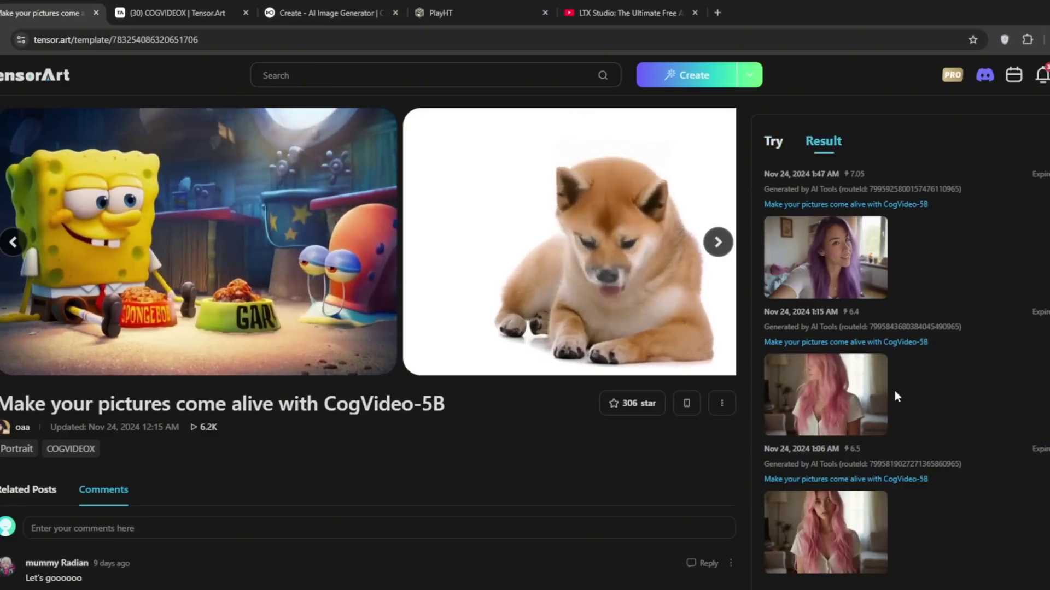
Open the purple-haired selfie result, download the video, and close the preview
left_click(824, 251)
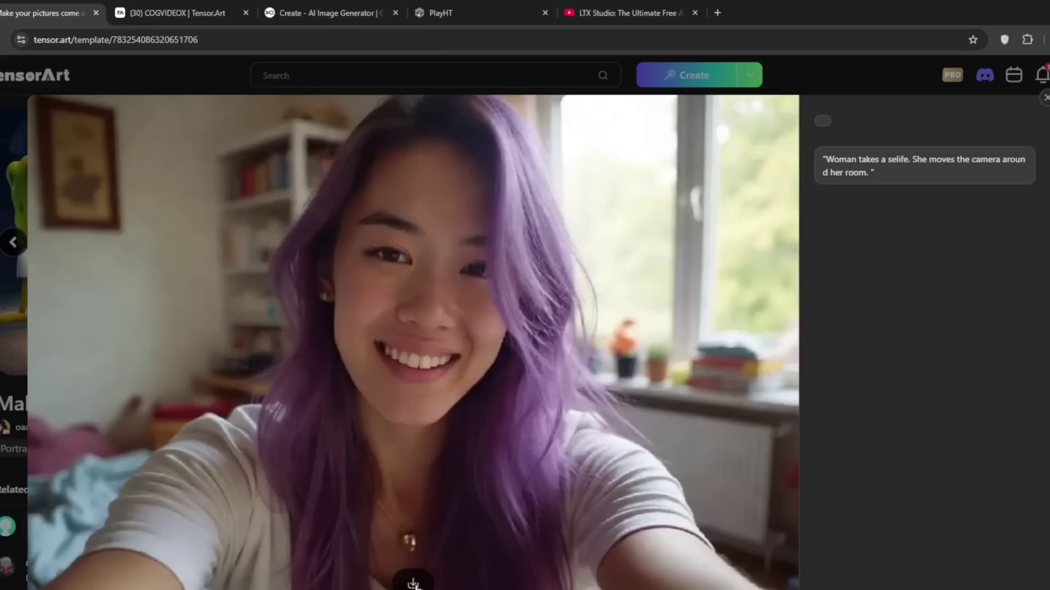
left_click(413, 583)
key("Escape")
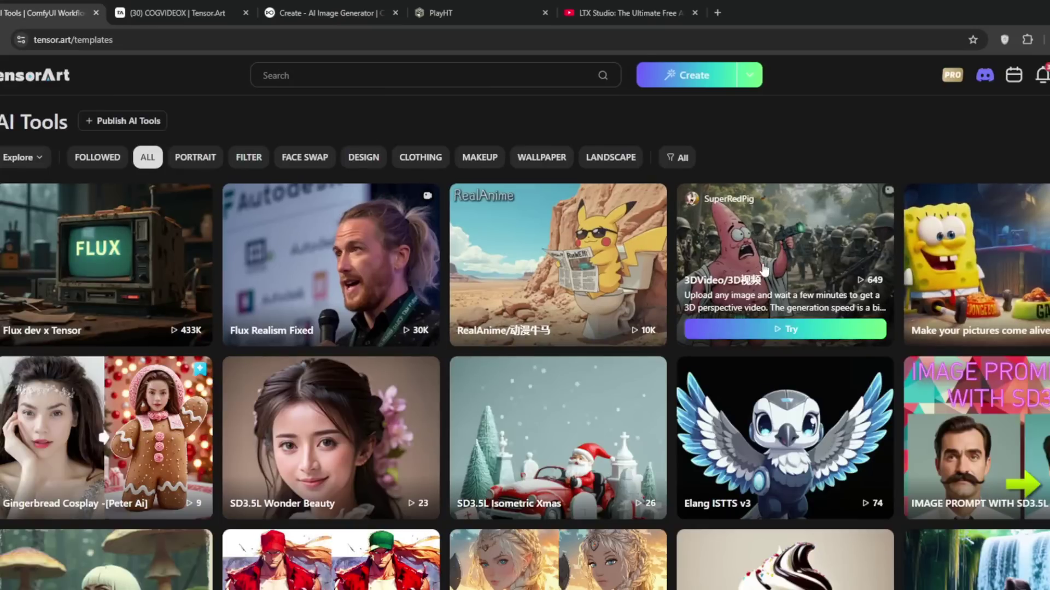
Open the 3DVideo/3D视频 tool and drag in the anime picture of a girl drawing at a desk
left_click(765, 268)
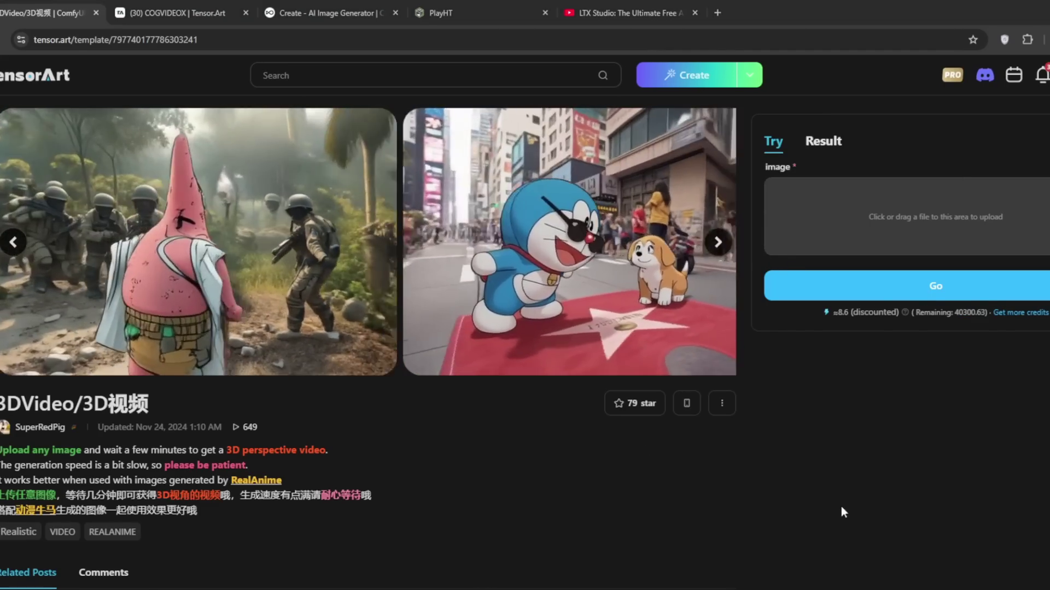
scroll(801, 517, "down", 1)
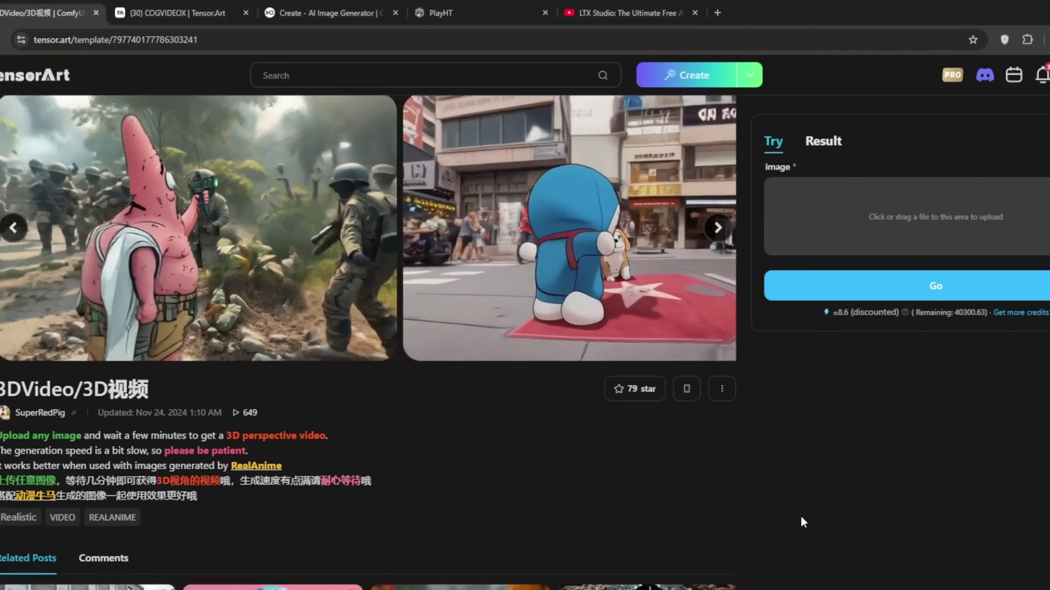
scroll(800, 516, "down", 3)
scroll(800, 516, "up", 3)
mouse_move(934, 307)
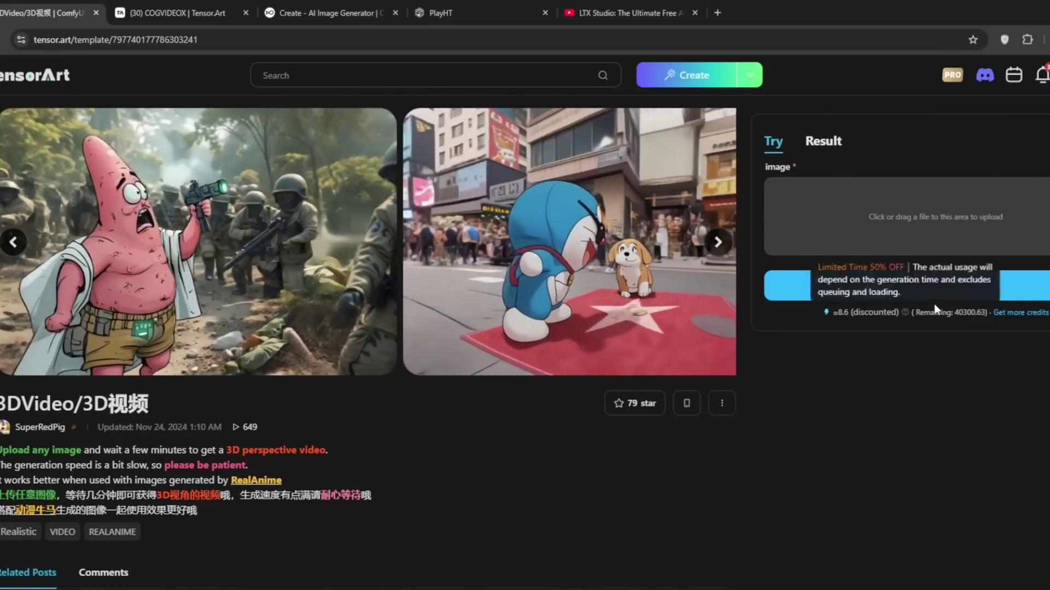
left_click_drag(874, 588, 919, 244)
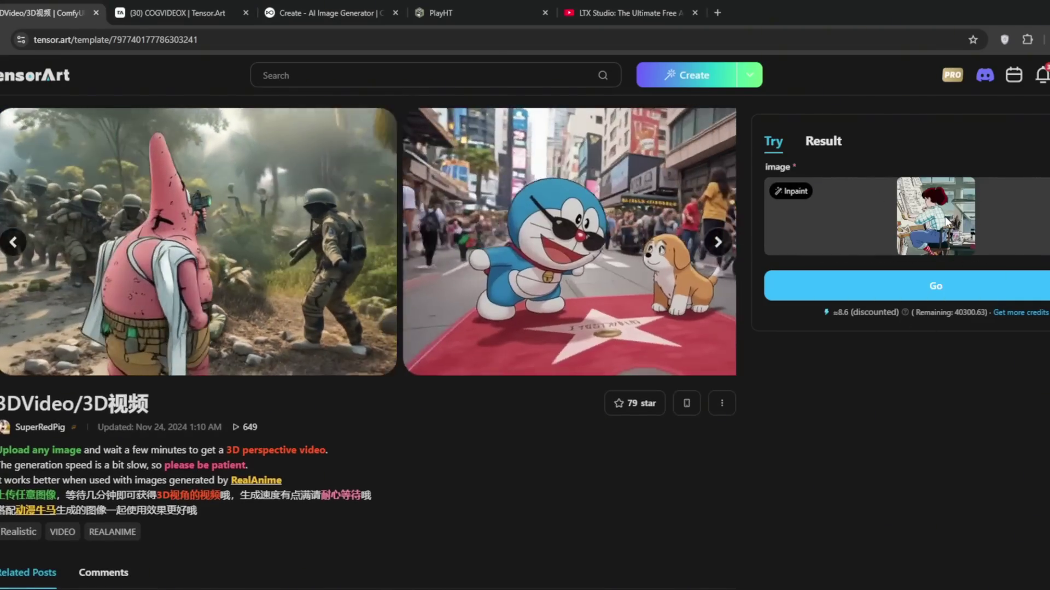
Generate a 3D video from the anime drawing and watch the finished clip
left_click(929, 286)
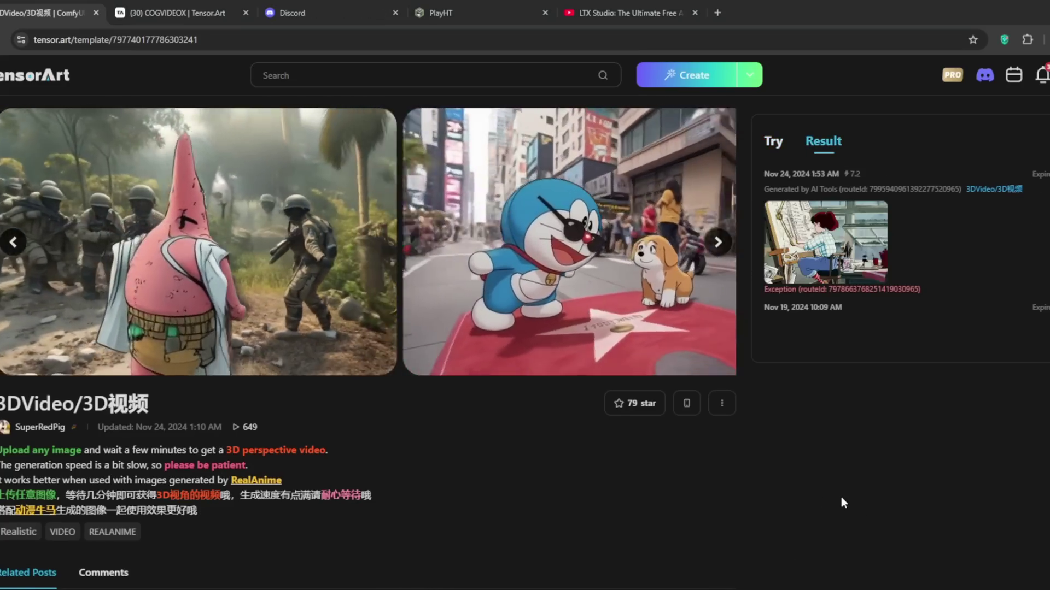
left_click(826, 271)
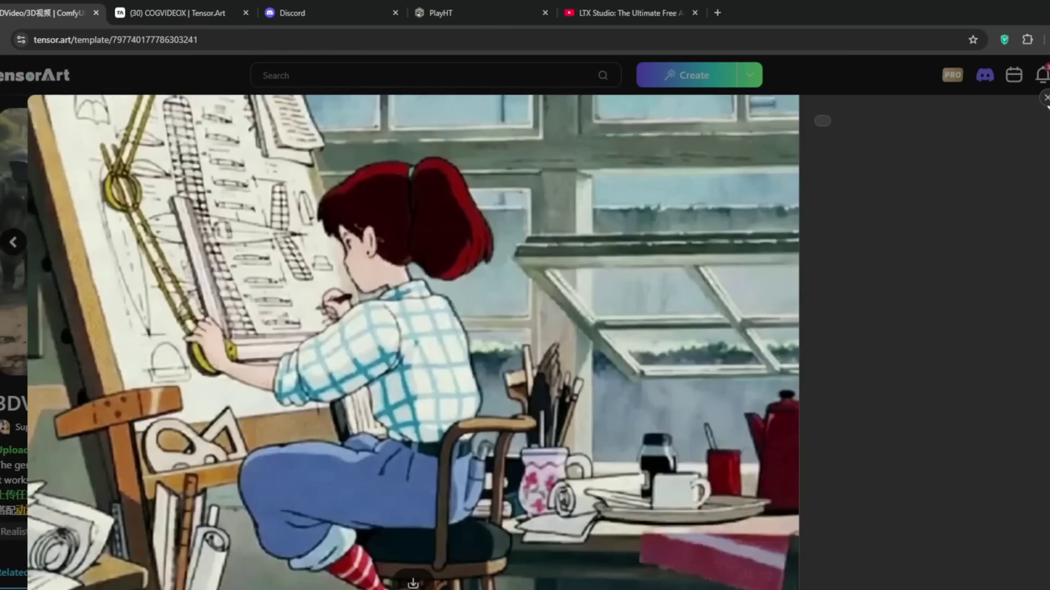
left_click(1045, 98)
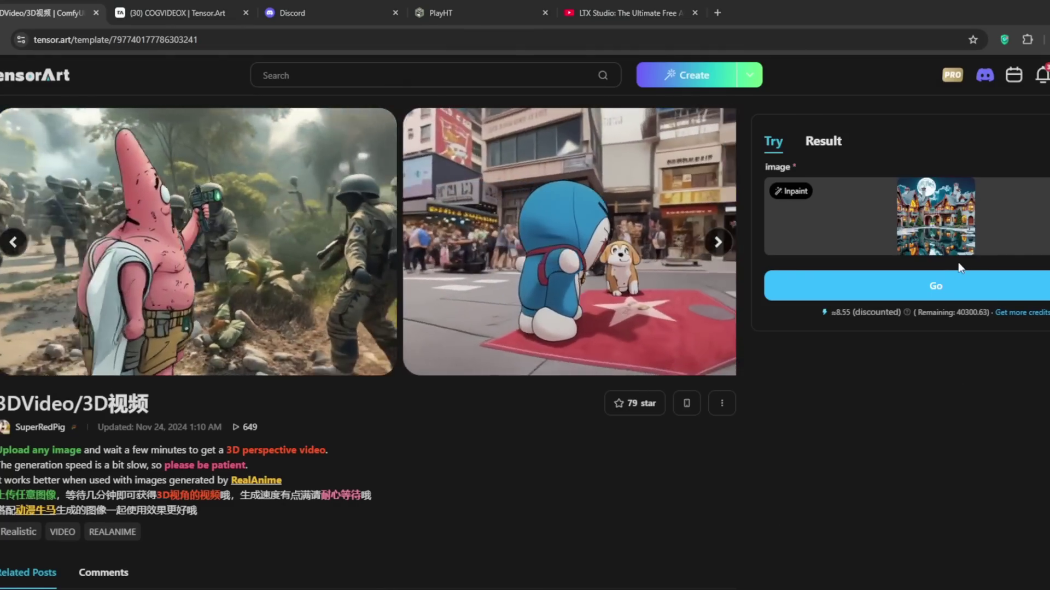
Generate and view the moonlit village 3D video, then go back to the input form
left_click(943, 288)
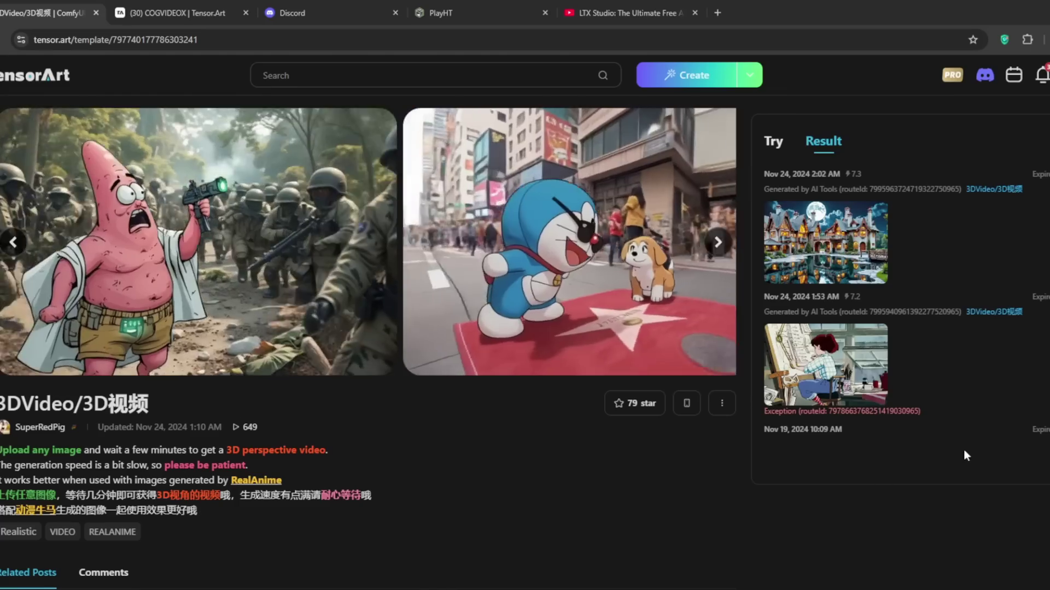
left_click(815, 245)
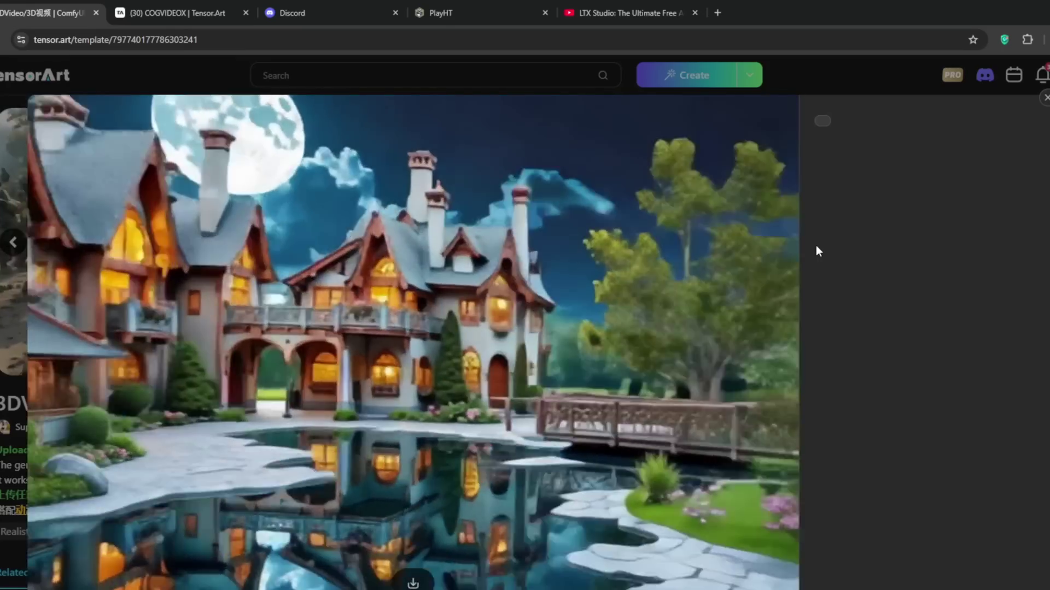
key("Escape")
left_click(772, 141)
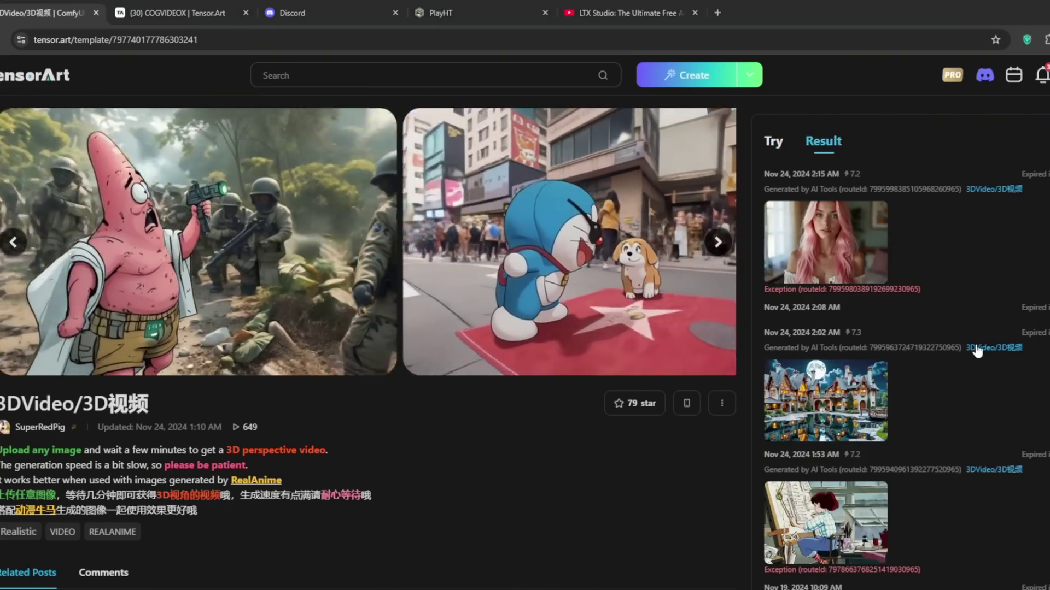
Review the pink-haired woman's 3D result, then move on to the RealAnime image tool
left_click(845, 253)
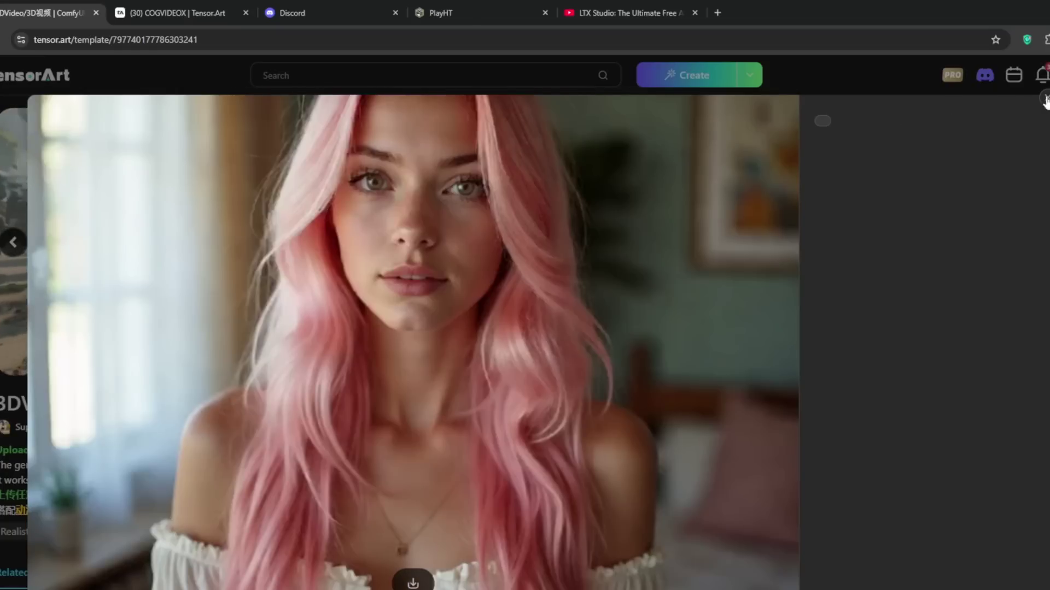
left_click(1044, 100)
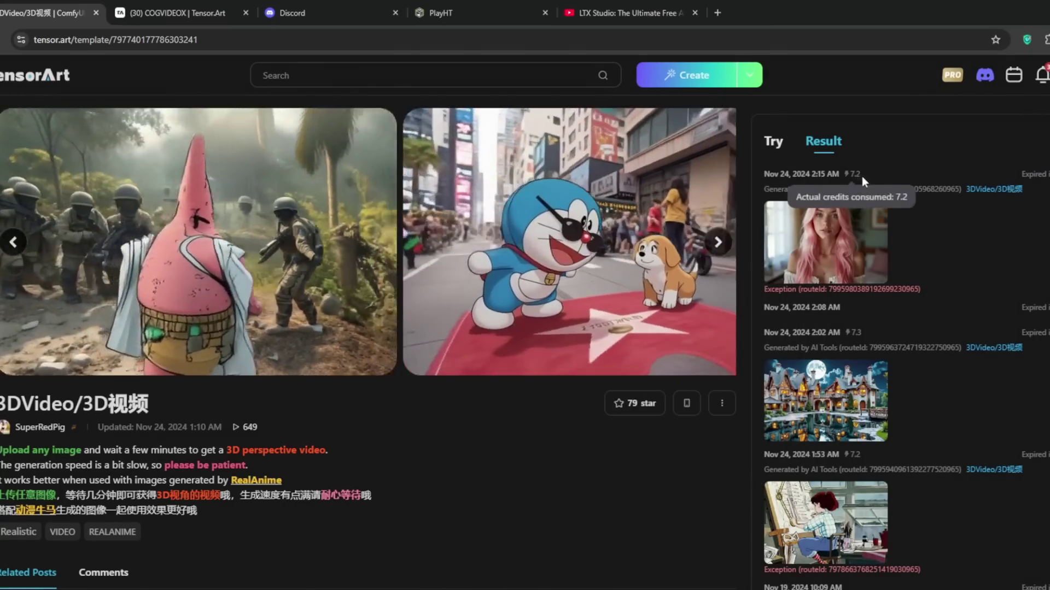
left_click(717, 243)
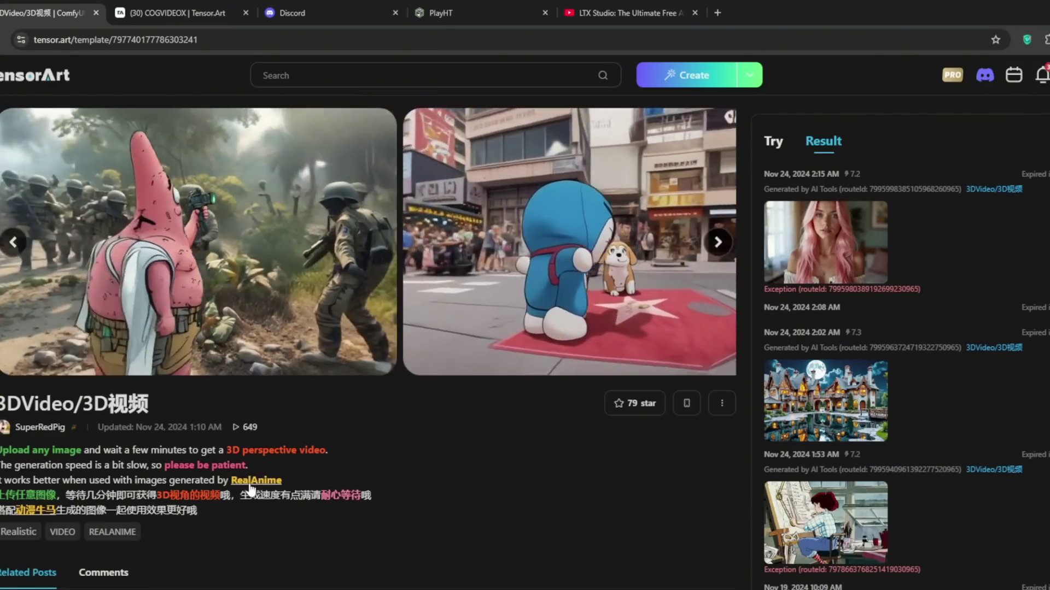
left_click(250, 483)
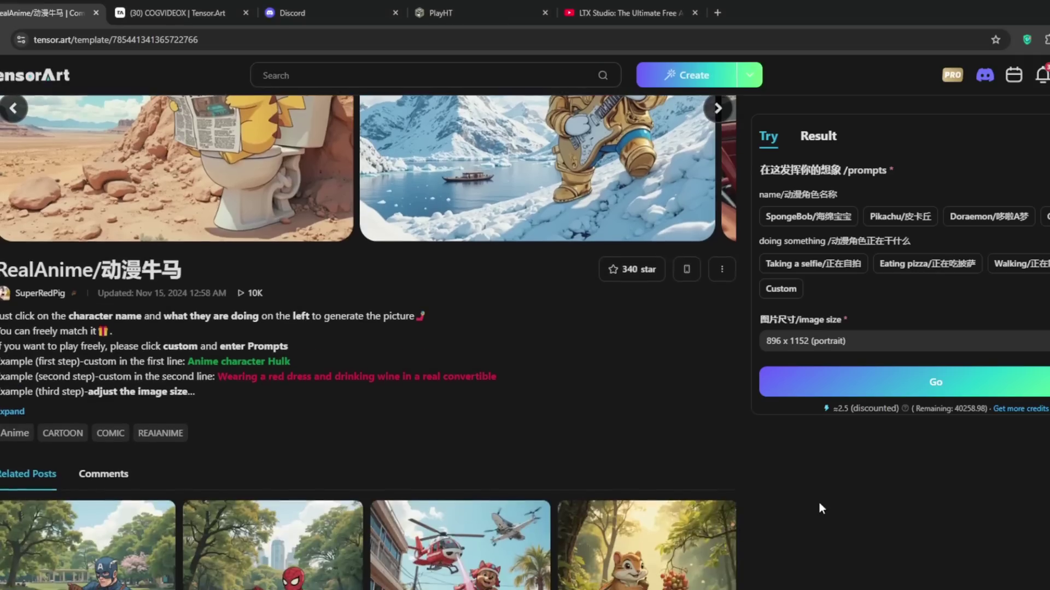
Submit a RealAnime SpongeBob request with the custom action 'standing on a mountain'
scroll(818, 502, "down", 5)
scroll(819, 501, "up", 7)
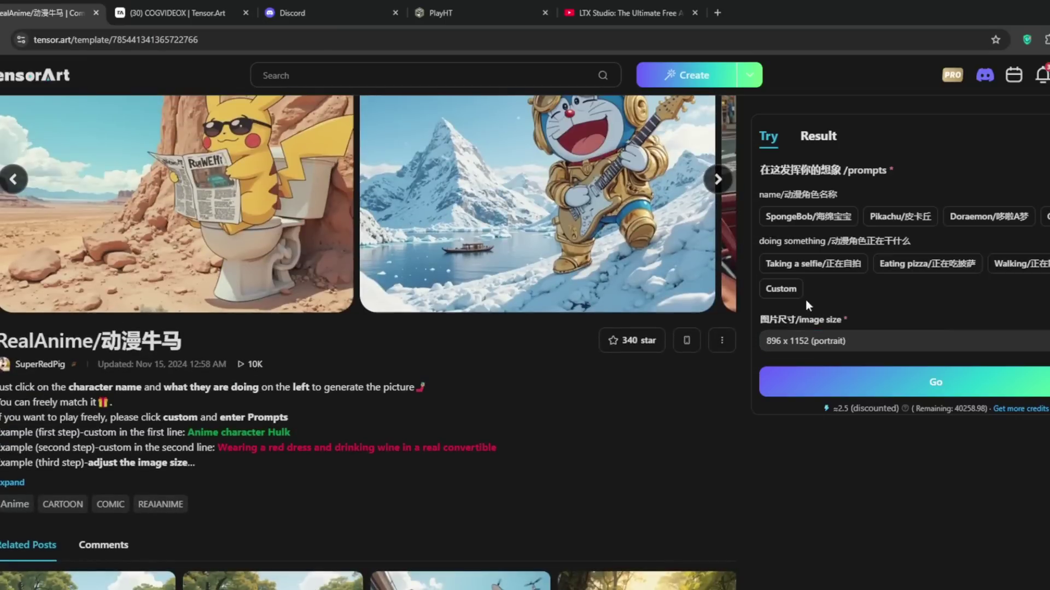
left_click(782, 290)
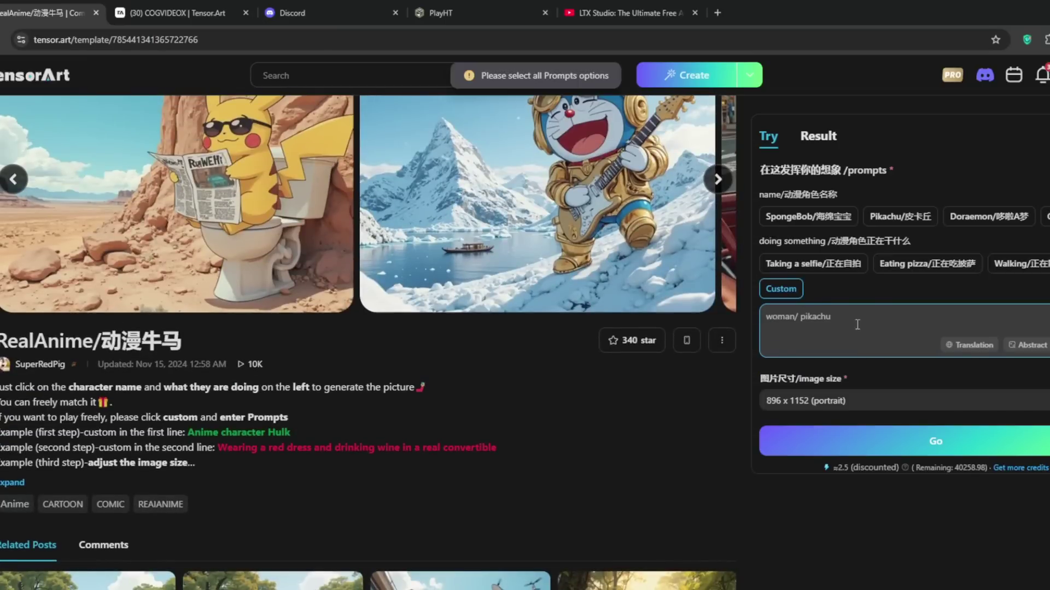
left_click(827, 312)
key("BackSpace")
key("BackSpace")
key("BackSpace")
key("BackSpace")
key("BackSpace")
key("BackSpace")
key("BackSpace")
key("BackSpace")
key("BackSpace")
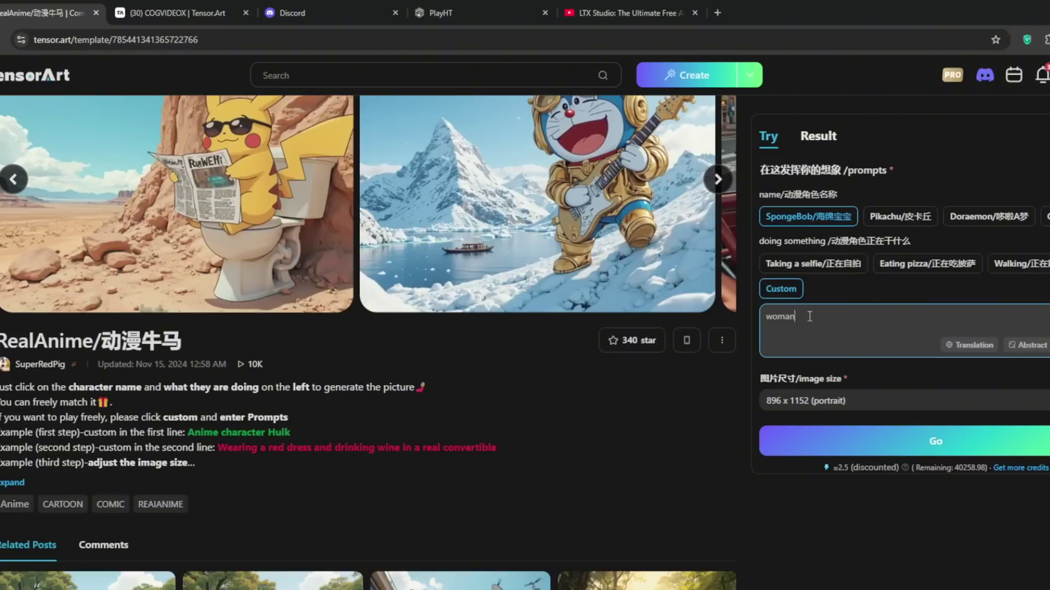
type("standing")
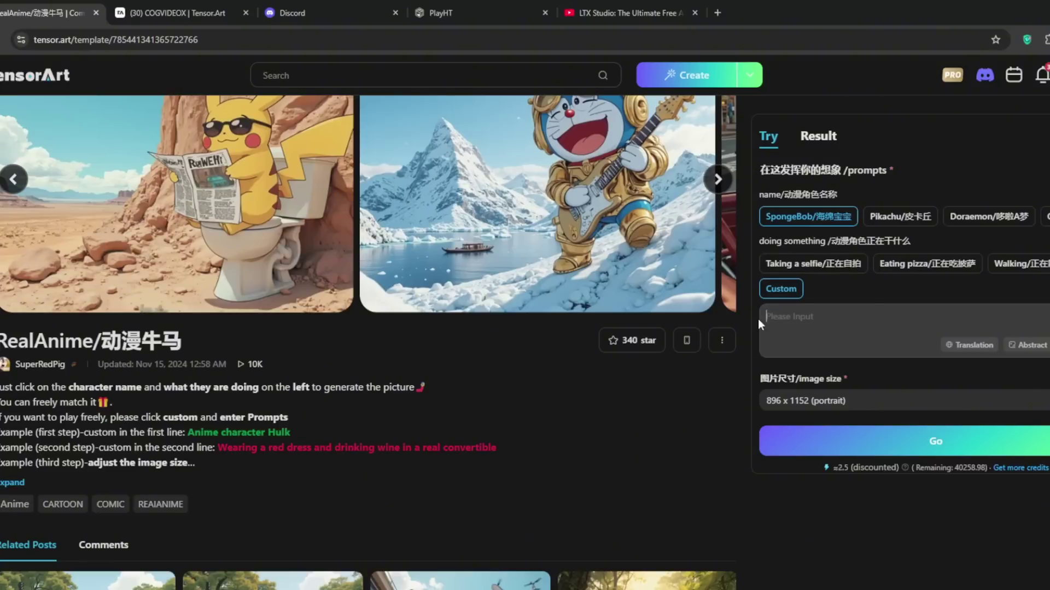
type(" on a mountain")
left_click(953, 437)
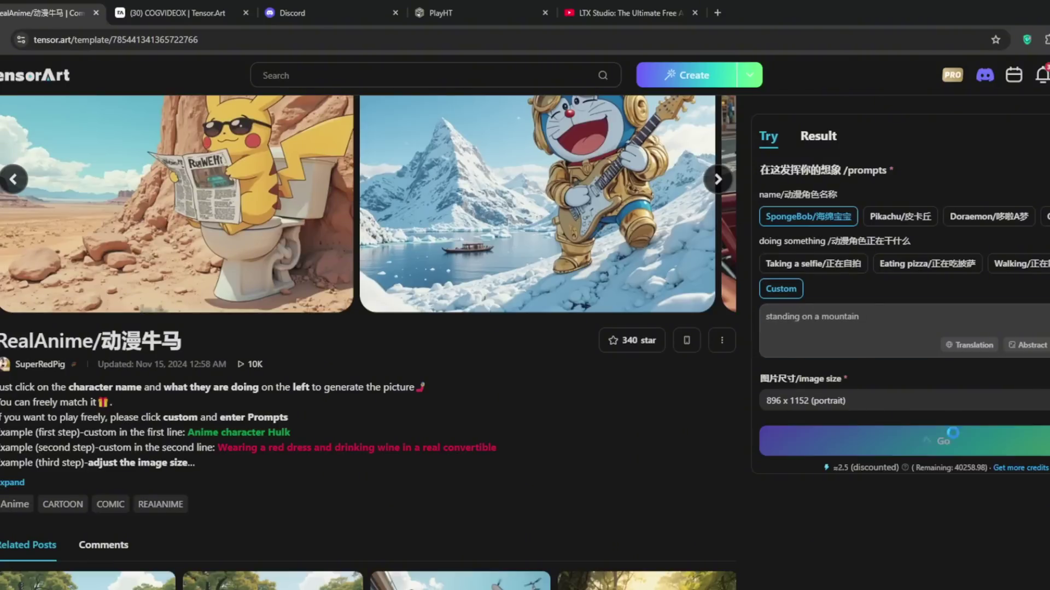